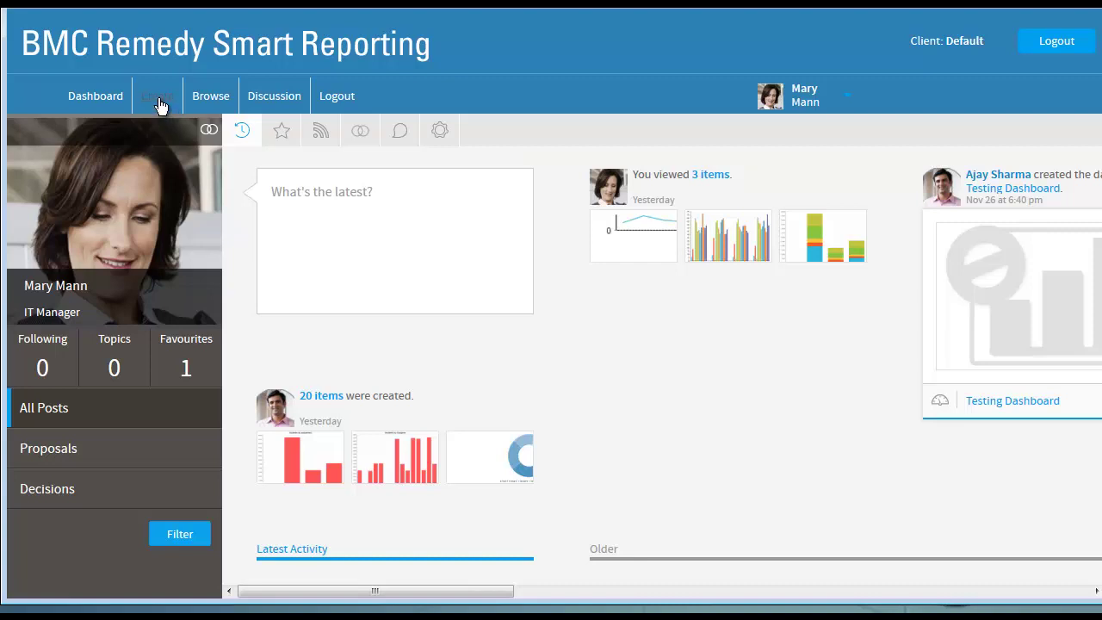
# Step: Create a new report using the Drag and Drop Builder with the Incident Management view as its data source
pyautogui.click(159, 104)
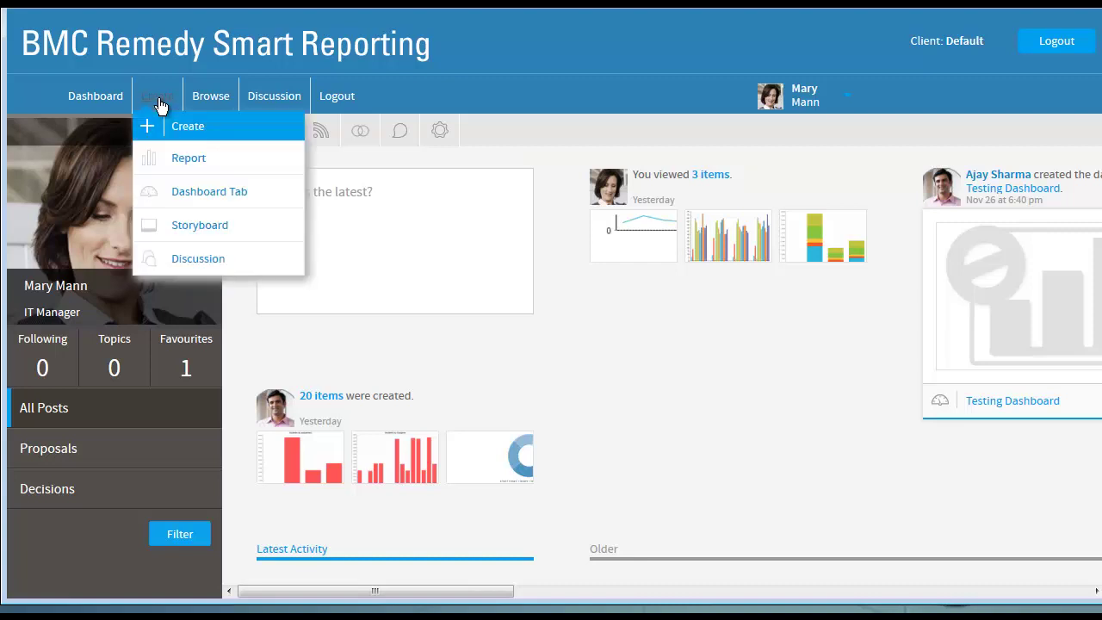
pyautogui.click(186, 164)
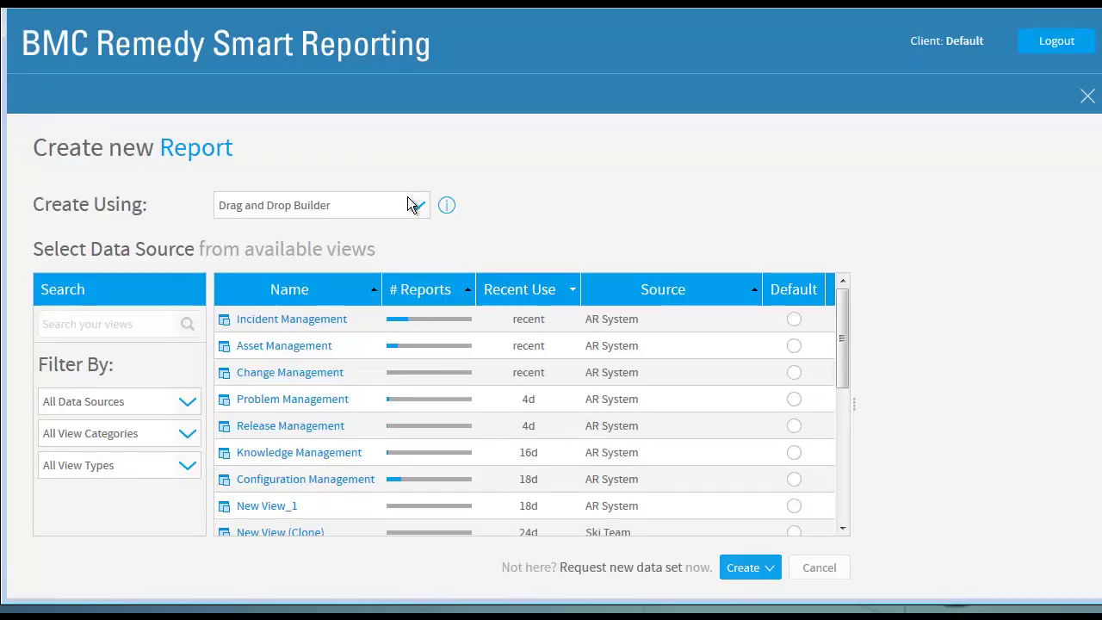
pyautogui.click(416, 205)
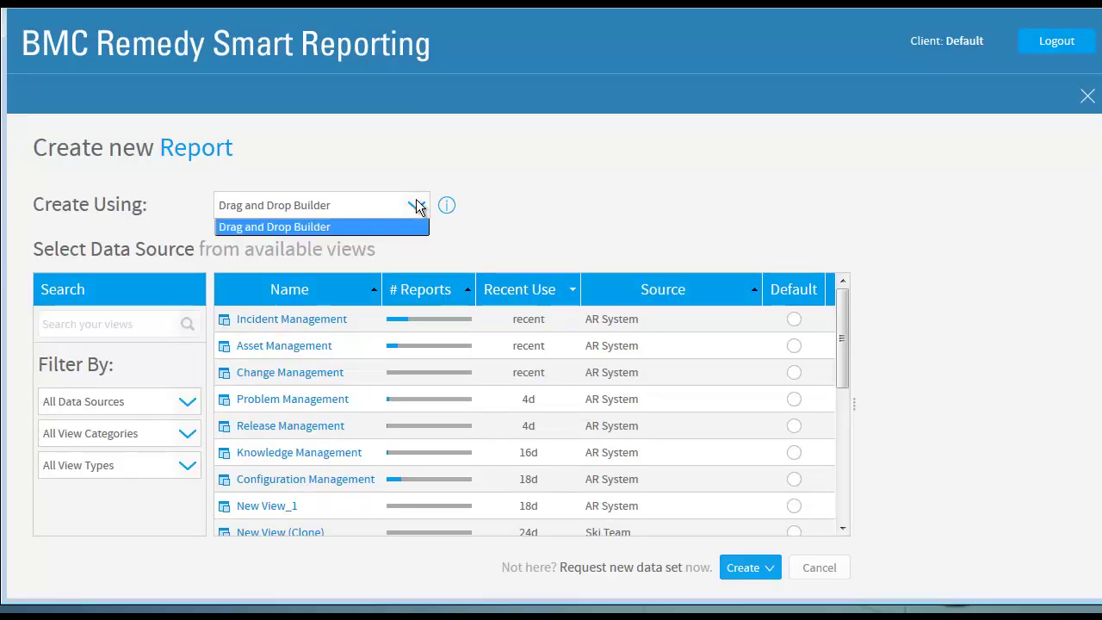
pyautogui.click(416, 204)
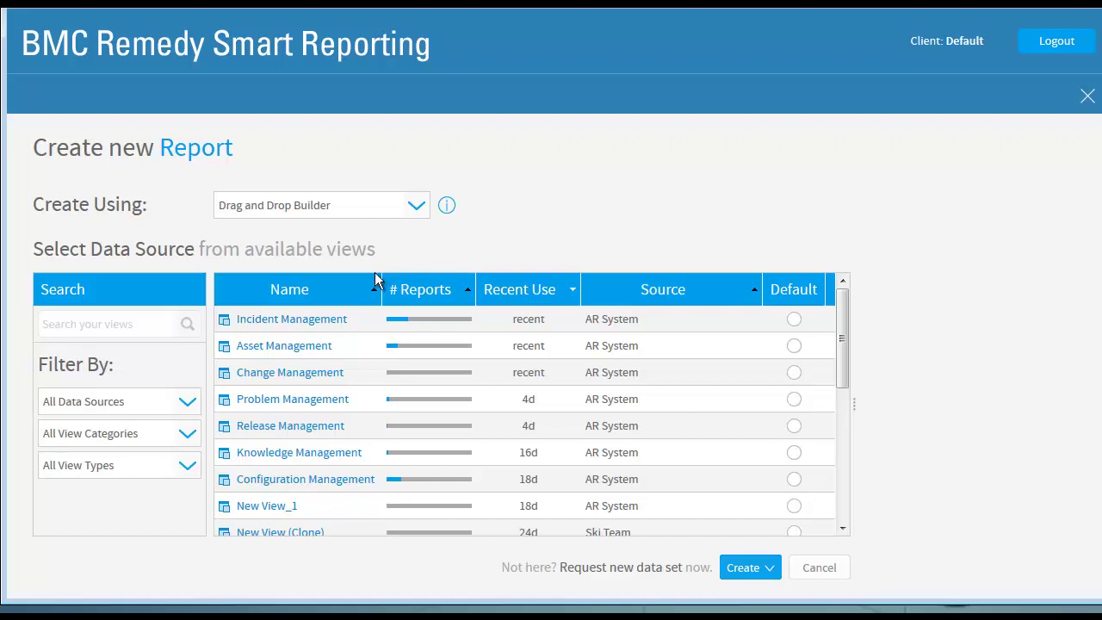
pyautogui.moveTo(298, 324)
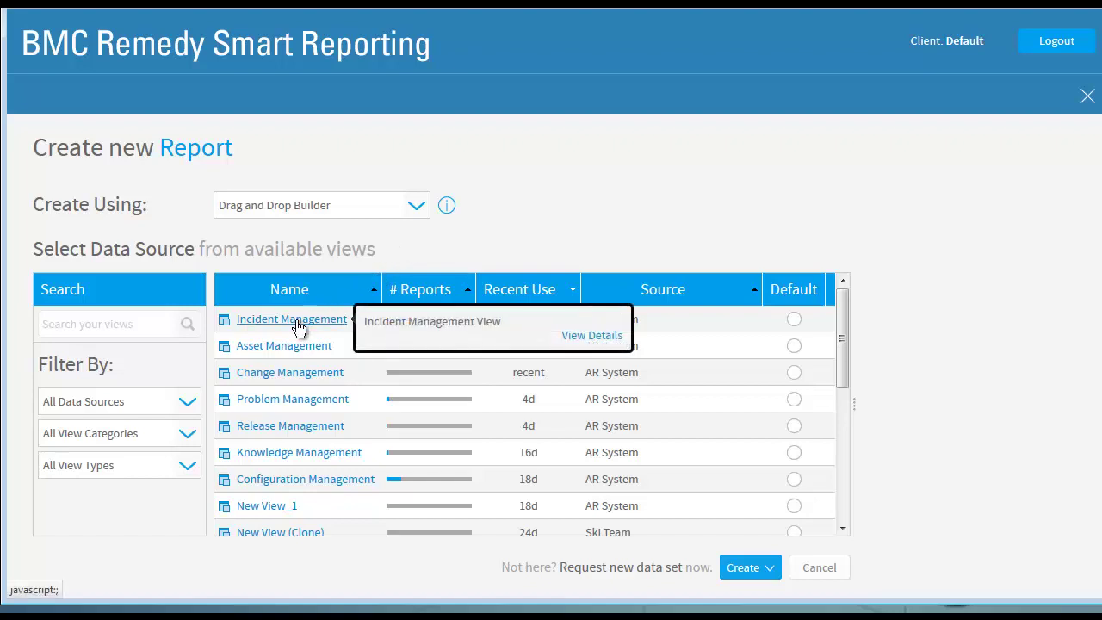
pyautogui.click(293, 319)
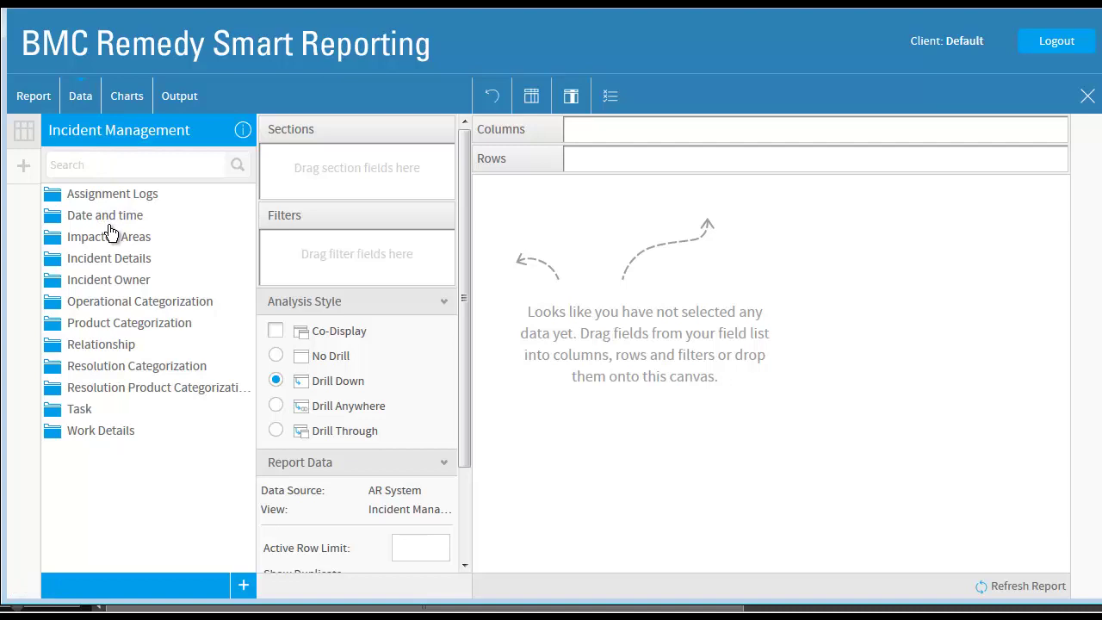
# Step: Add Assigned Support Company, Company, Priority and Number of Incidents from the Incident Details folder as report columns
pyautogui.click(118, 281)
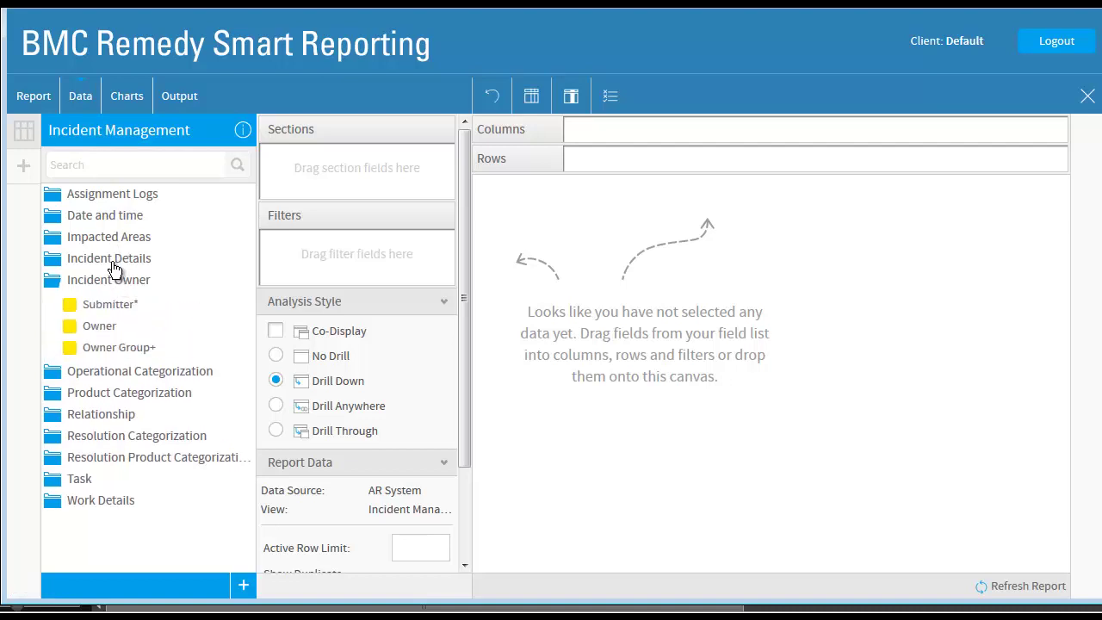
pyautogui.click(114, 268)
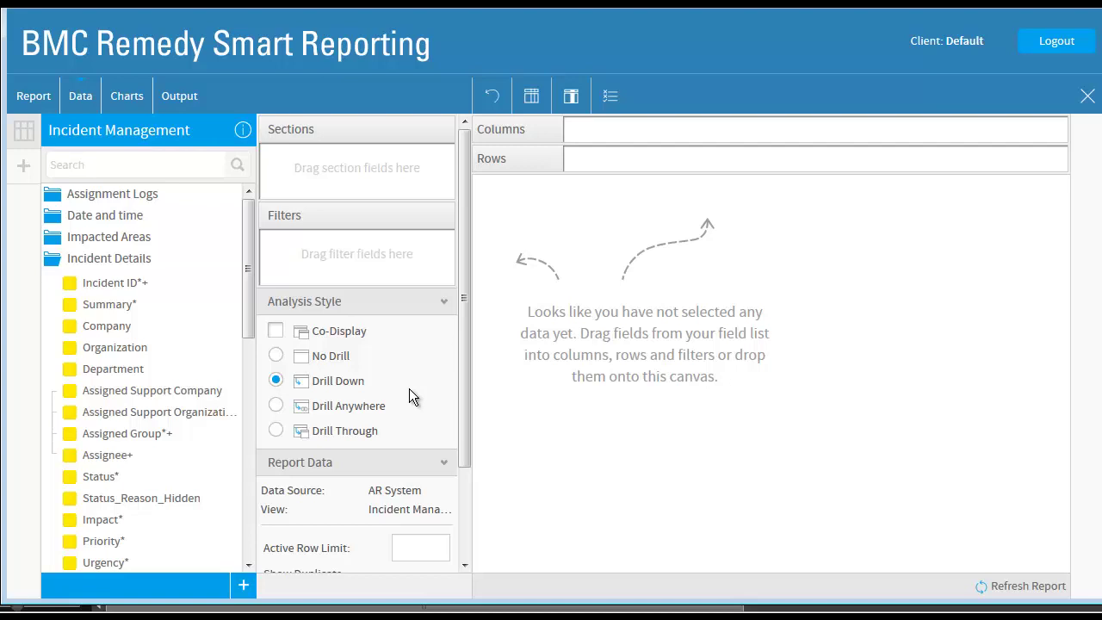
pyautogui.moveTo(212, 388); pyautogui.dragTo(734, 127)
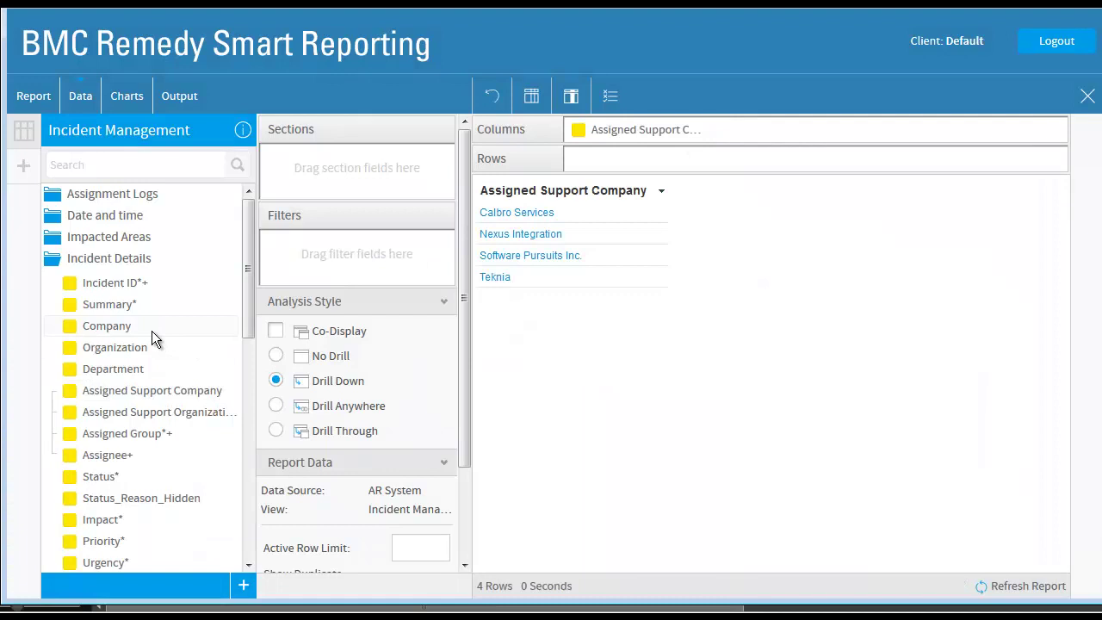
pyautogui.moveTo(151, 331); pyautogui.dragTo(809, 134)
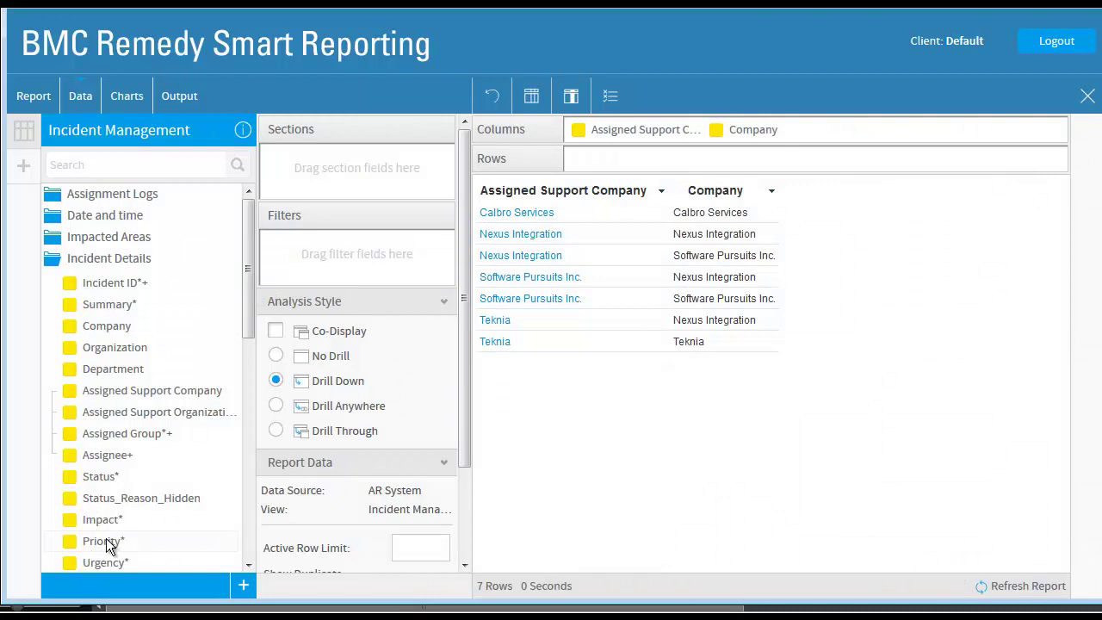
pyautogui.moveTo(107, 546); pyautogui.dragTo(858, 123)
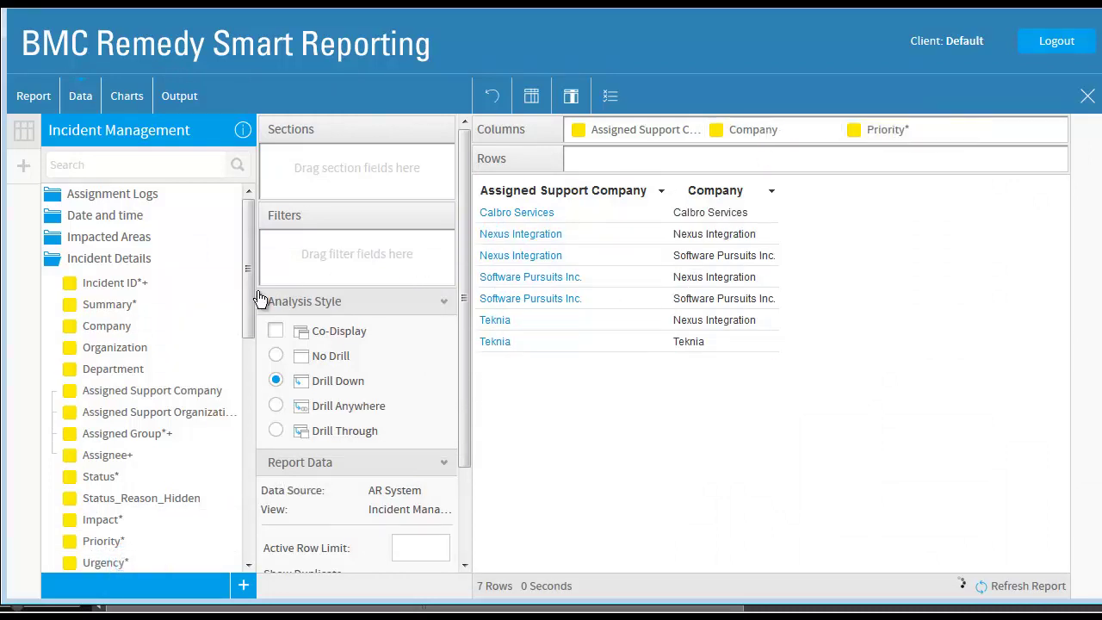
pyautogui.moveTo(248, 304); pyautogui.dragTo(261, 445)
pyautogui.moveTo(195, 465); pyautogui.dragTo(1018, 120)
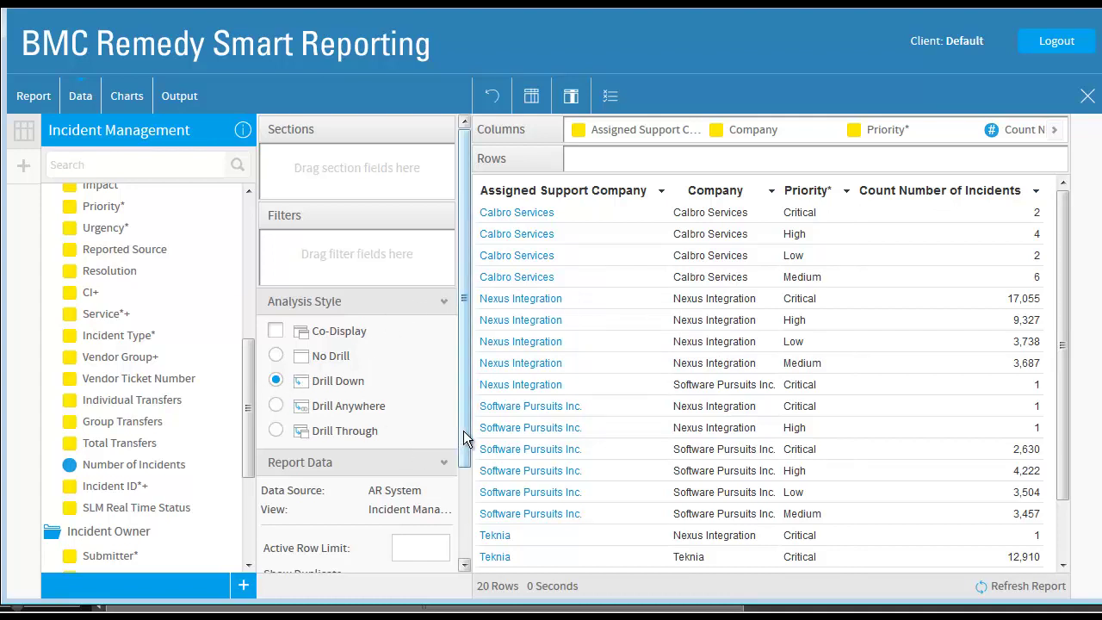
# Step: Turn off Auto Refresh in the report data settings
pyautogui.moveTo(463, 430); pyautogui.dragTo(463, 553)
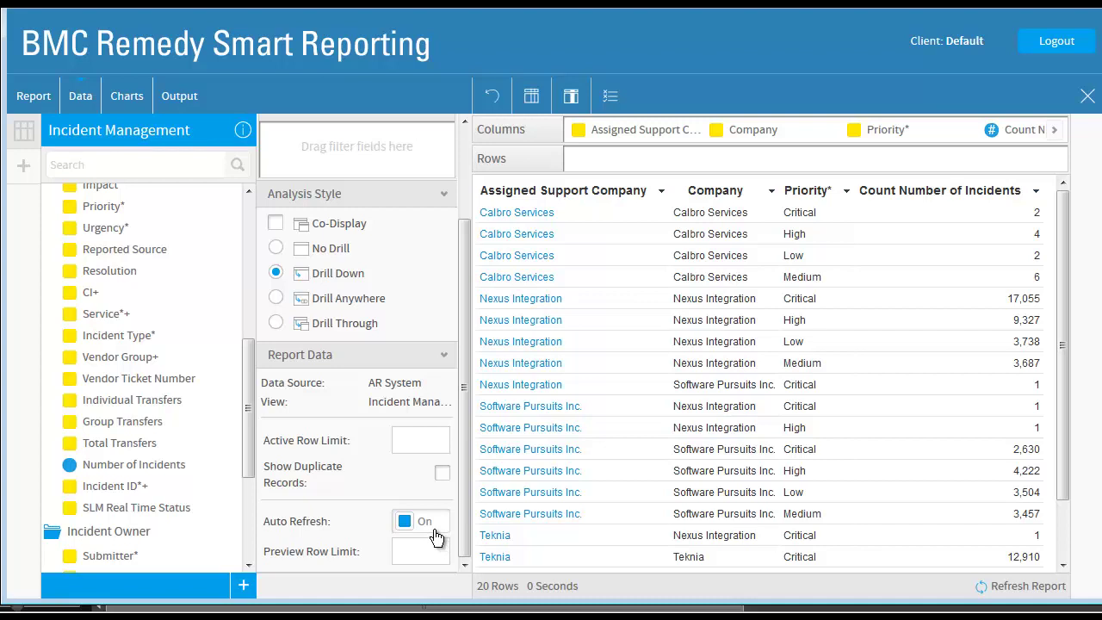
pyautogui.click(434, 528)
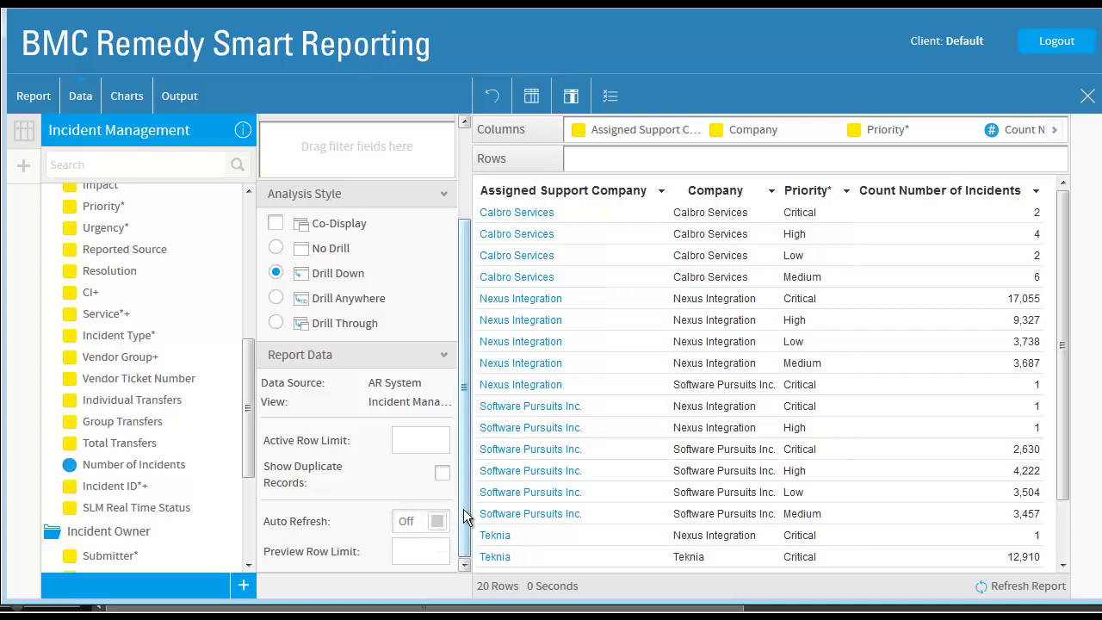
pyautogui.moveTo(463, 509); pyautogui.dragTo(465, 384)
# Step: Add the incident Status field as a report filter using the In List operator and a User Prompt value
pyautogui.moveTo(248, 405); pyautogui.dragTo(251, 252)
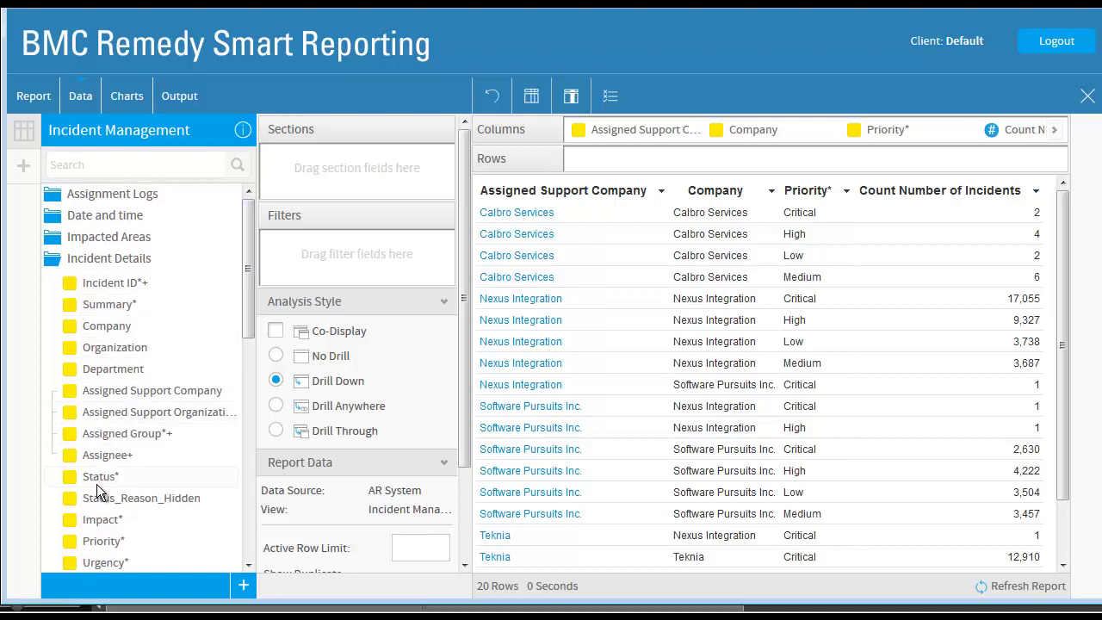
pyautogui.moveTo(99, 479); pyautogui.dragTo(316, 282)
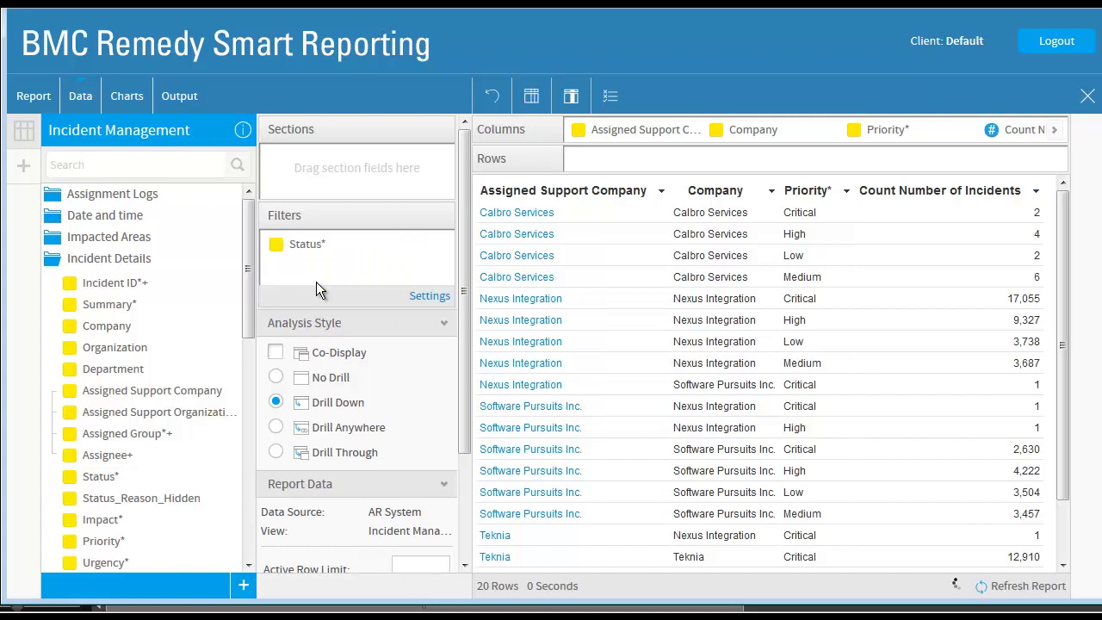
pyautogui.click(427, 296)
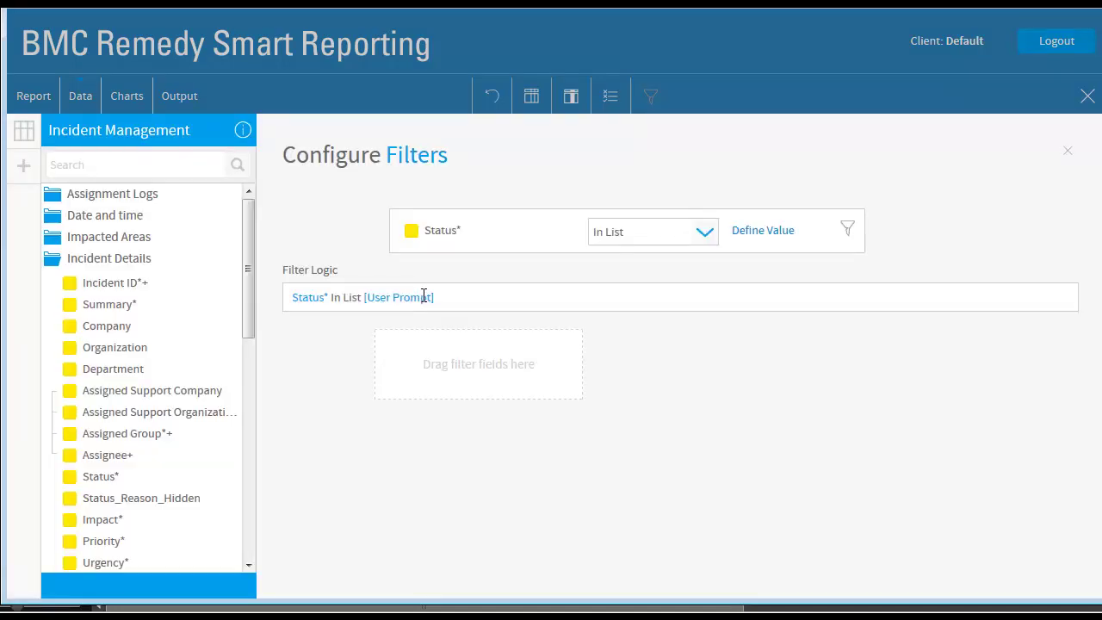
pyautogui.click(703, 230)
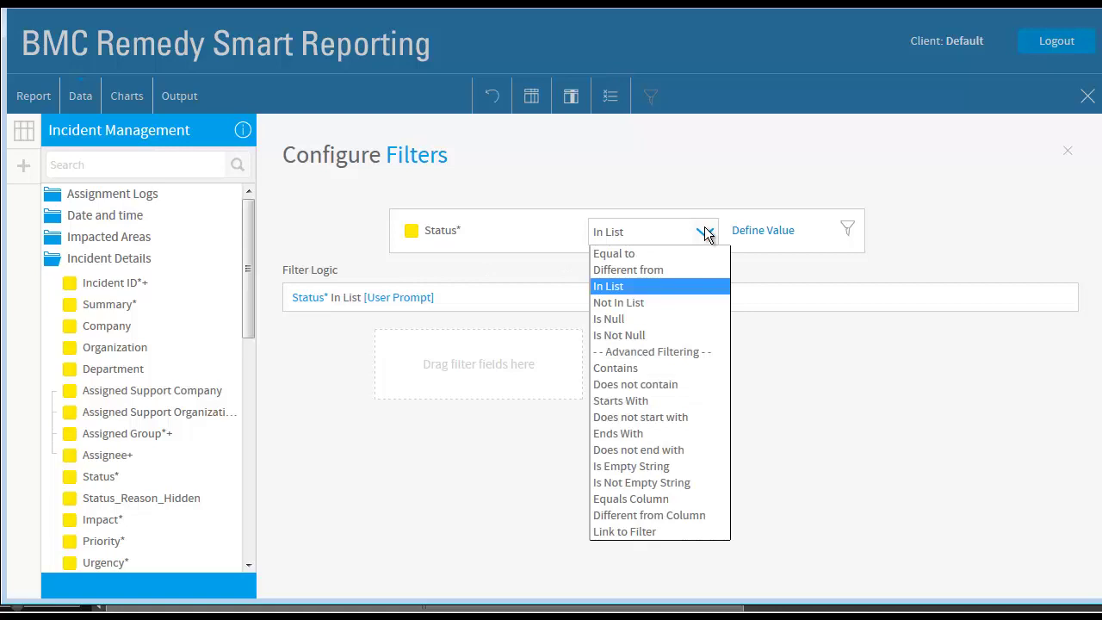
pyautogui.click(704, 231)
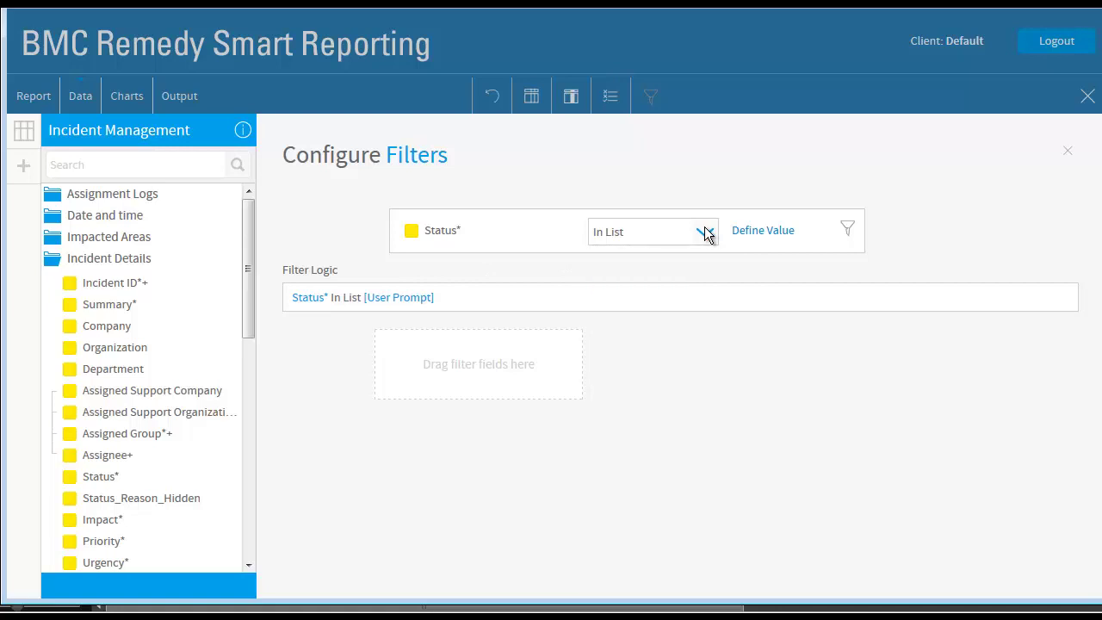
pyautogui.click(749, 231)
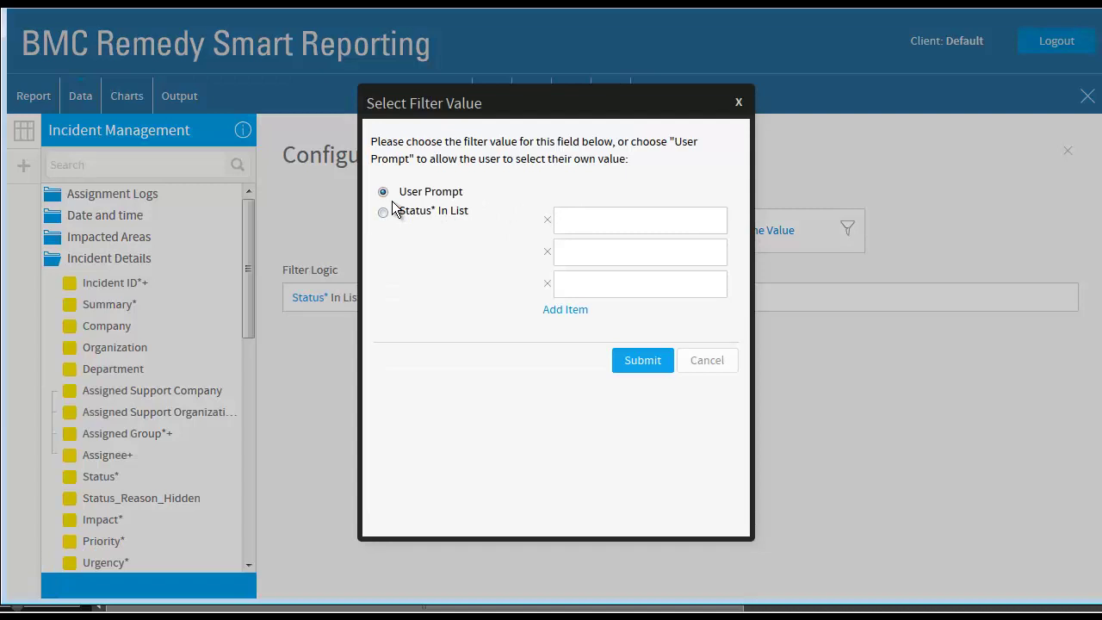
pyautogui.click(642, 365)
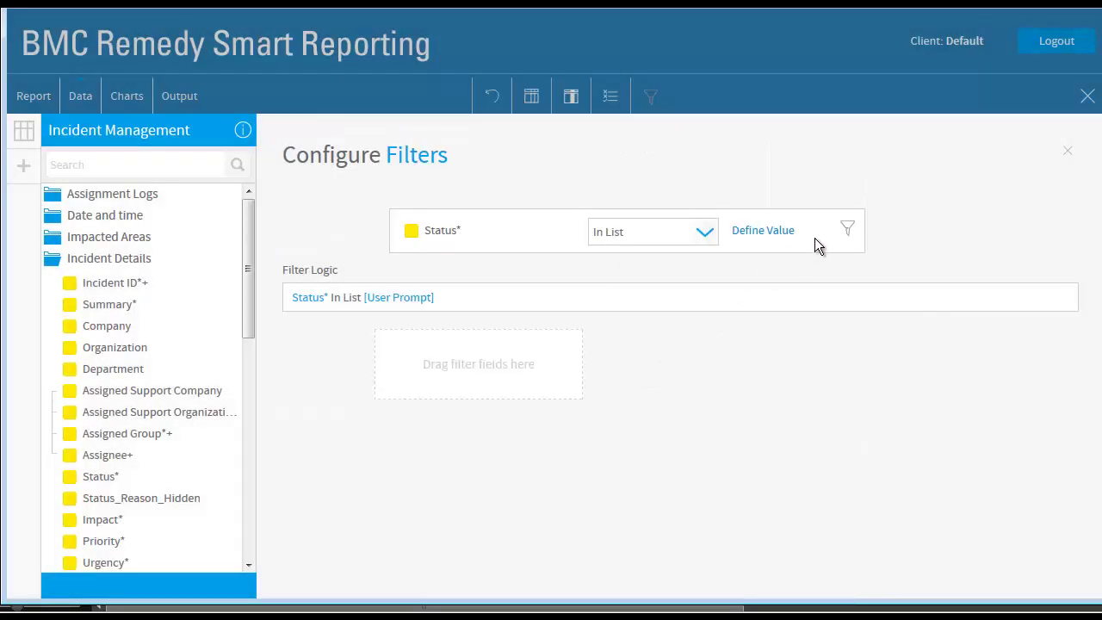
pyautogui.click(1068, 152)
pyautogui.moveTo(585, 190); pyautogui.dragTo(329, 127)
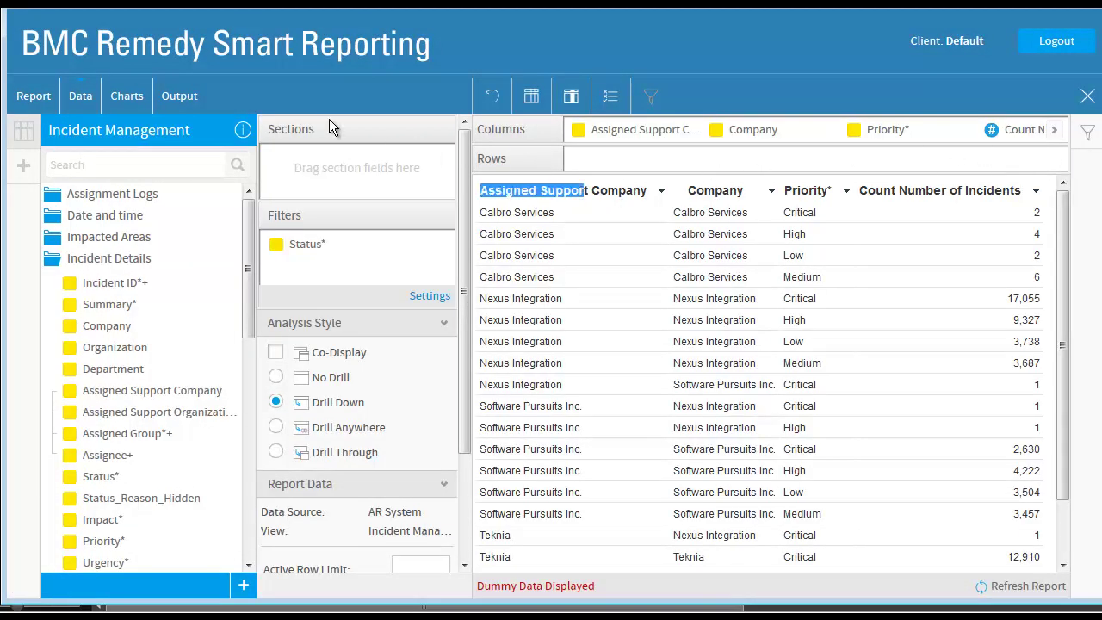
# Step: Build a Vertical Column chart with Assigned Support Company on the horizontal axis and Count Number of Incidents on the vertical axis
pyautogui.click(129, 97)
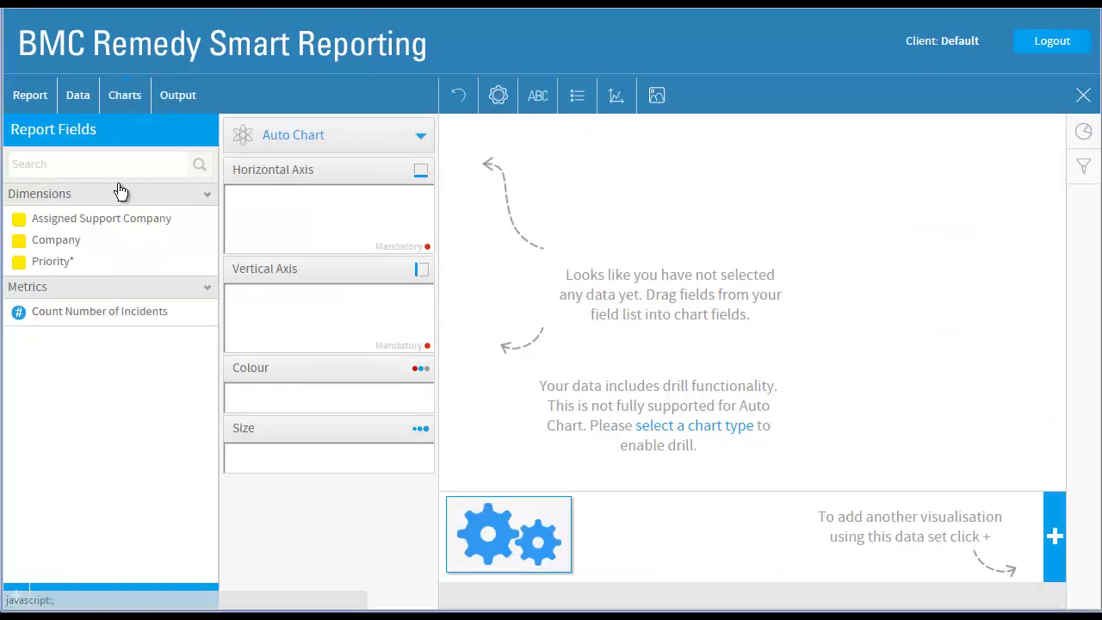
pyautogui.click(420, 139)
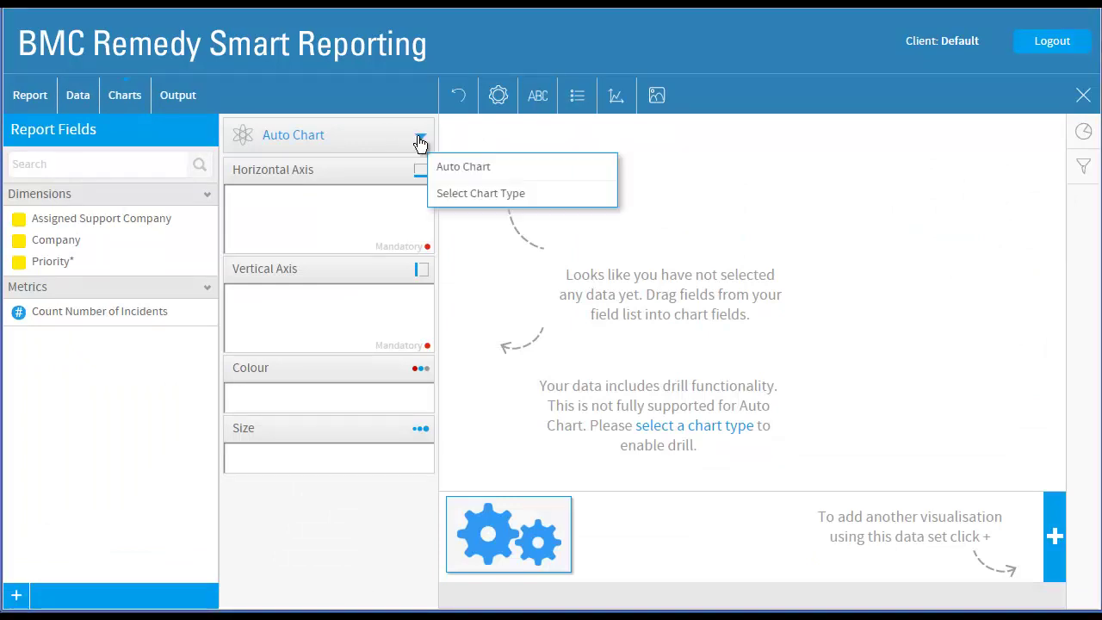
pyautogui.click(471, 194)
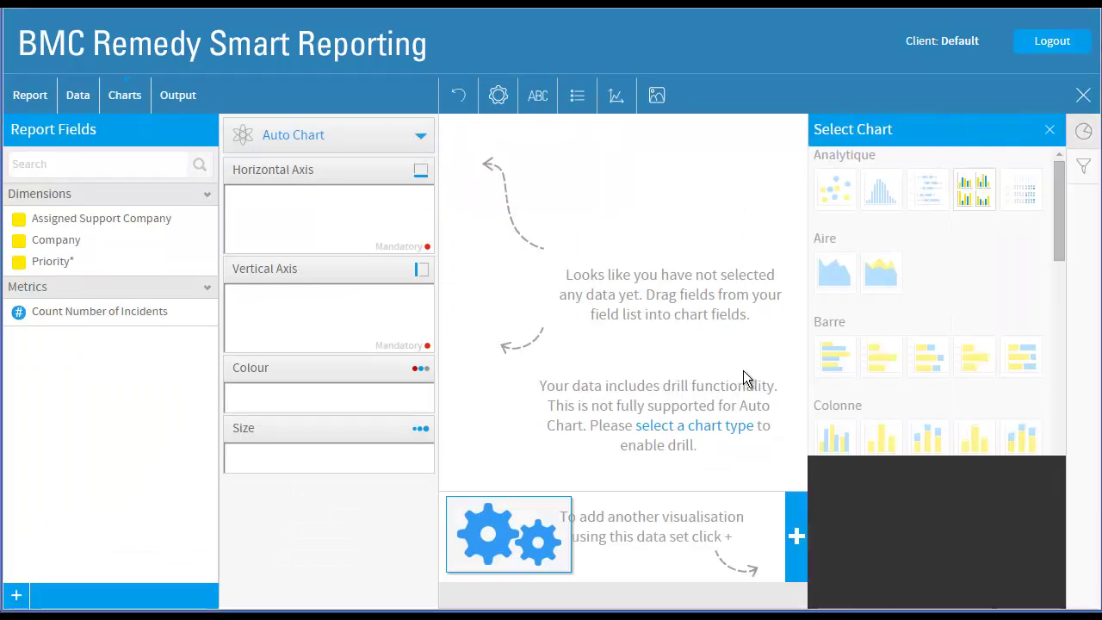
pyautogui.click(837, 443)
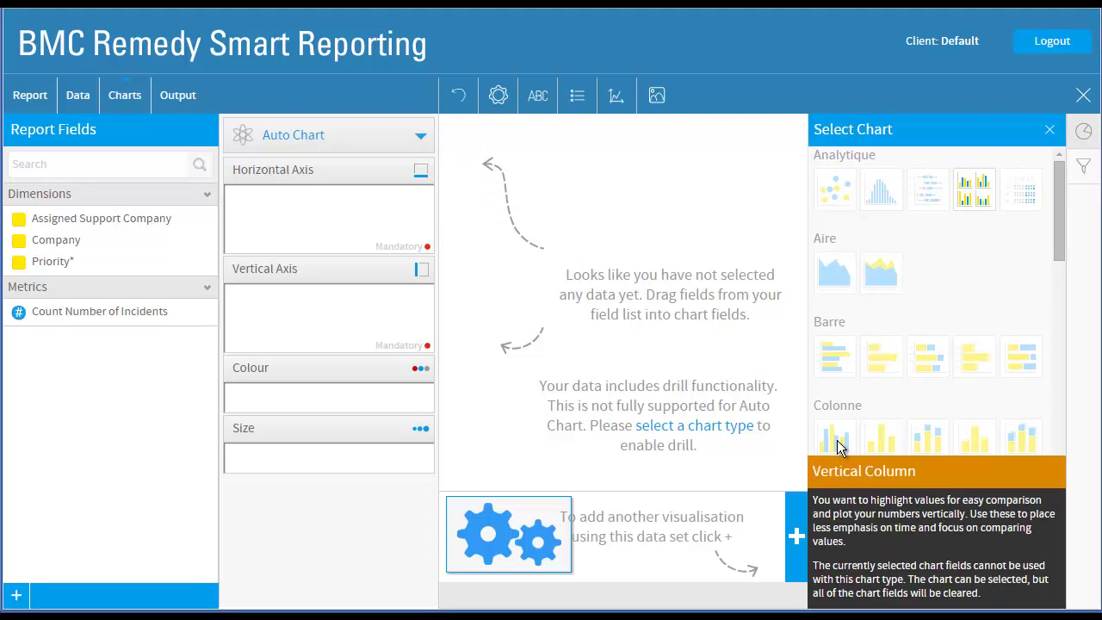
pyautogui.click(1050, 131)
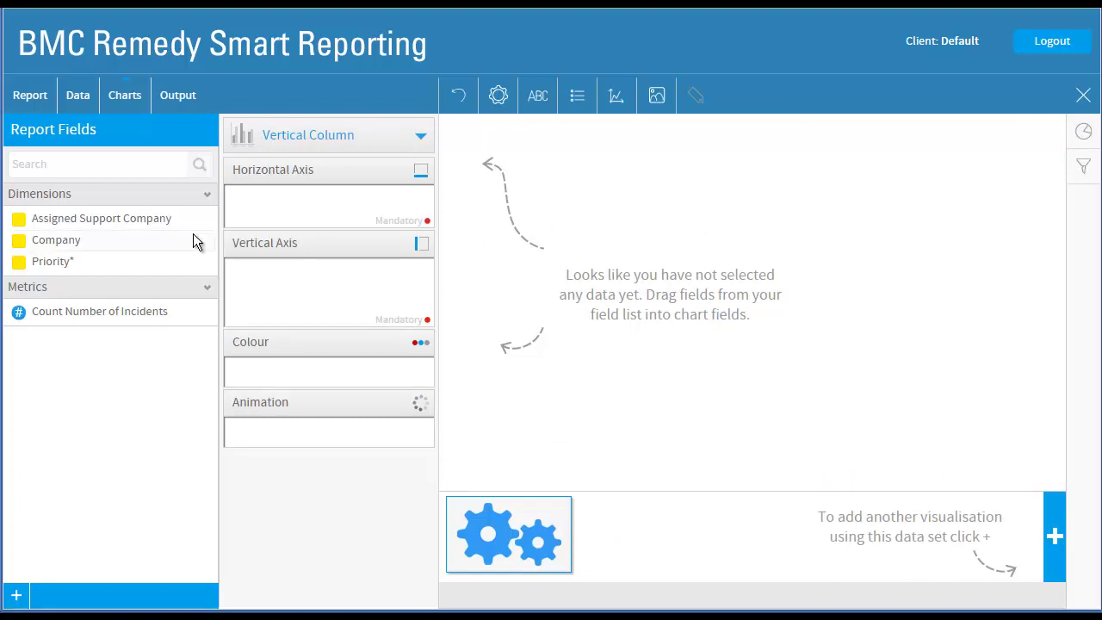
pyautogui.moveTo(113, 221); pyautogui.dragTo(335, 198)
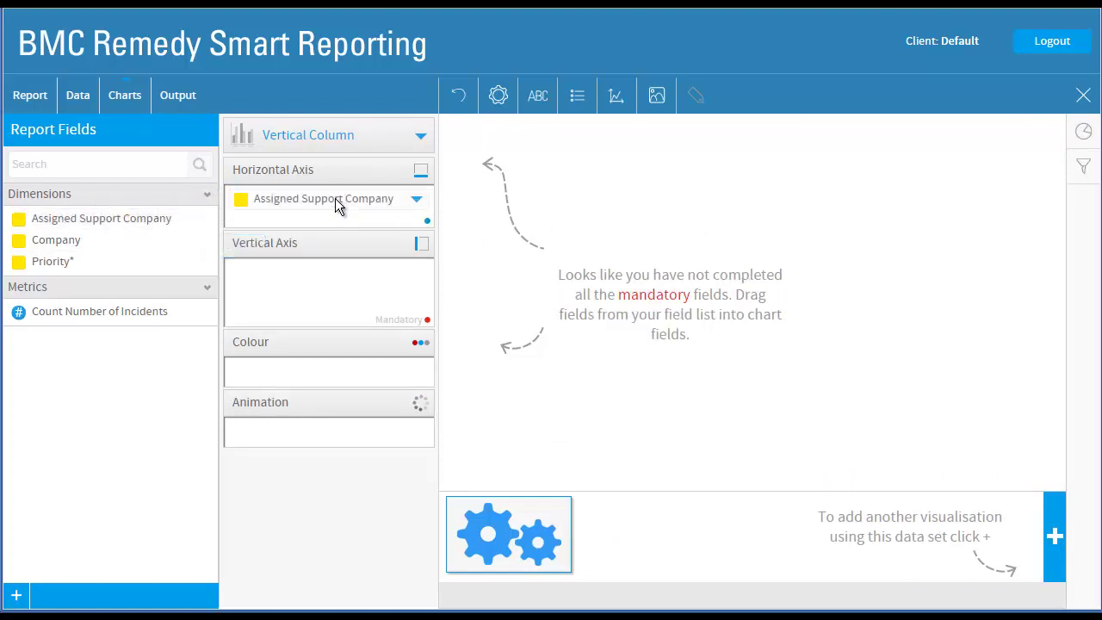
pyautogui.moveTo(125, 318); pyautogui.dragTo(340, 283)
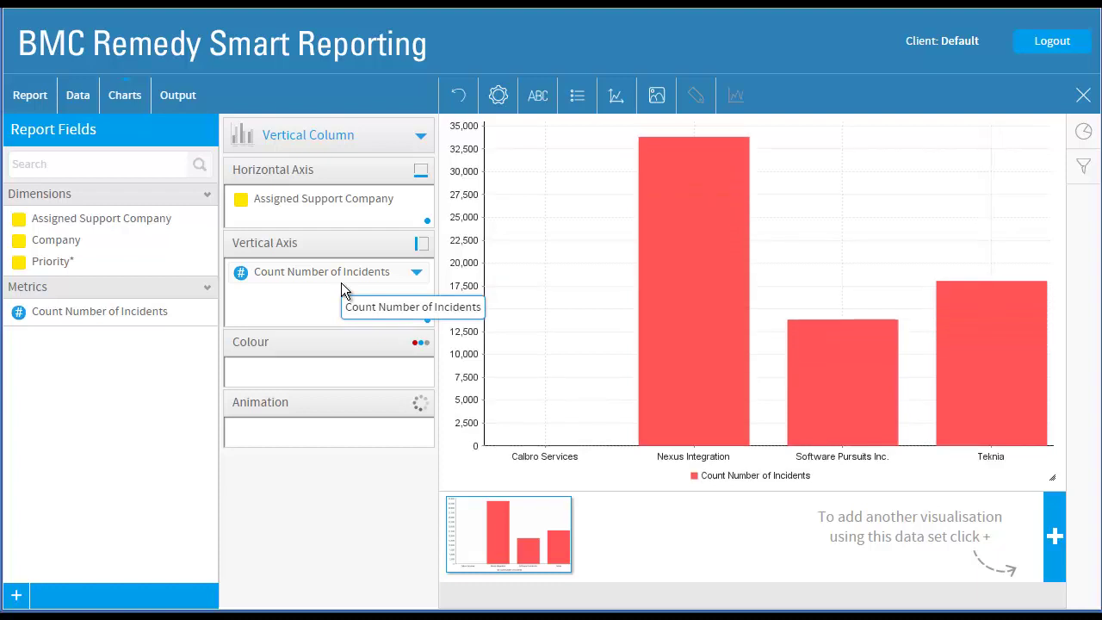
# Step: Give the column chart the custom title "Incidents by assignment"
pyautogui.click(534, 98)
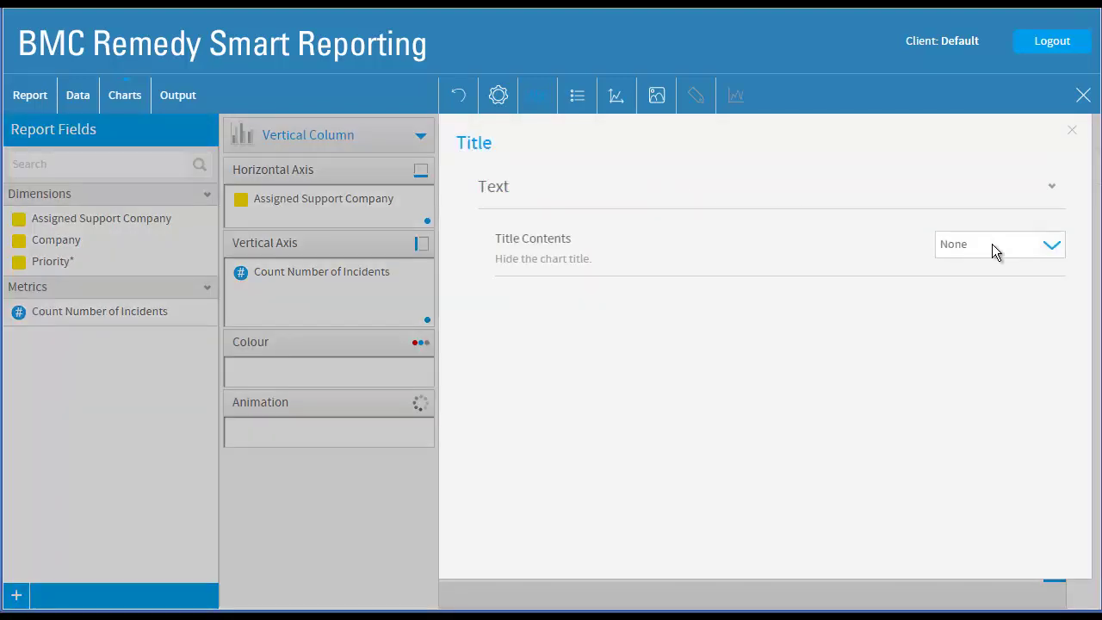
pyautogui.click(1051, 246)
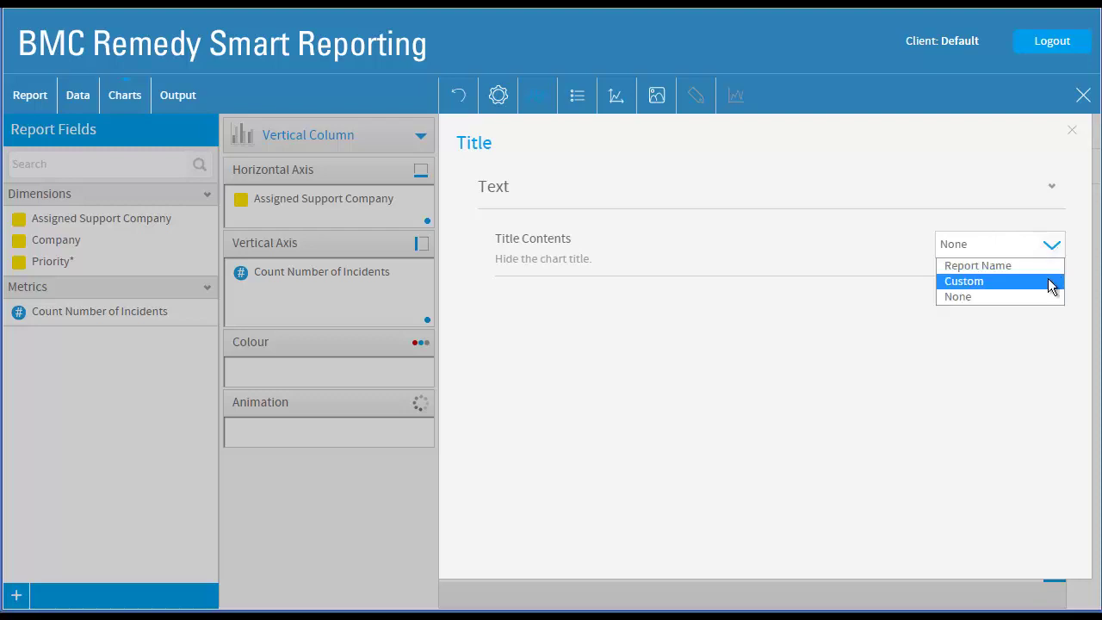
pyautogui.click(1051, 287)
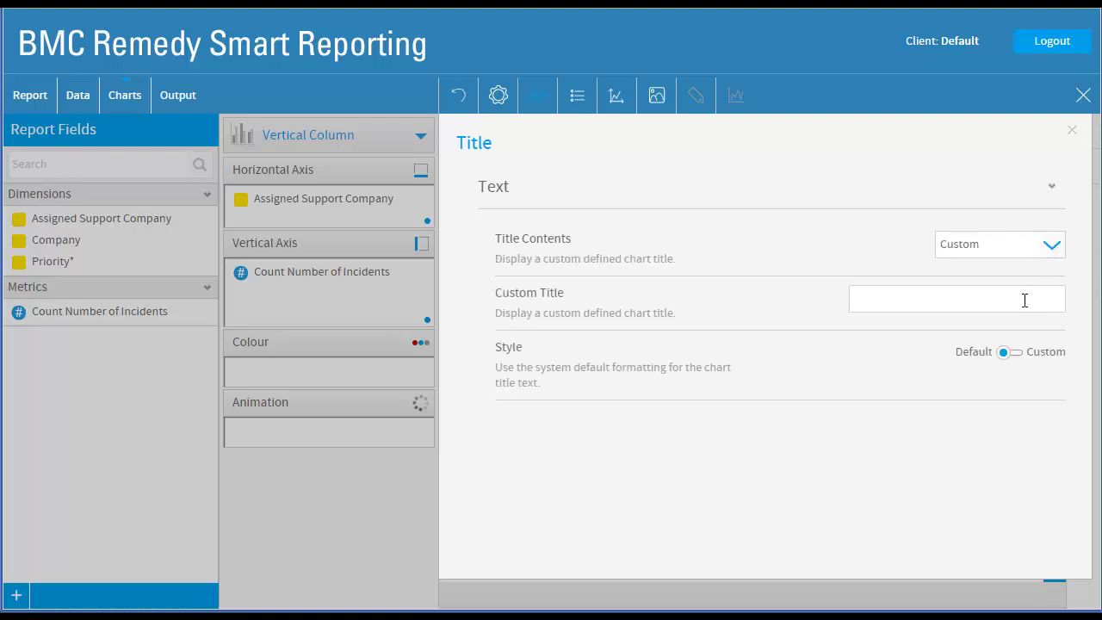
pyautogui.click(1024, 299)
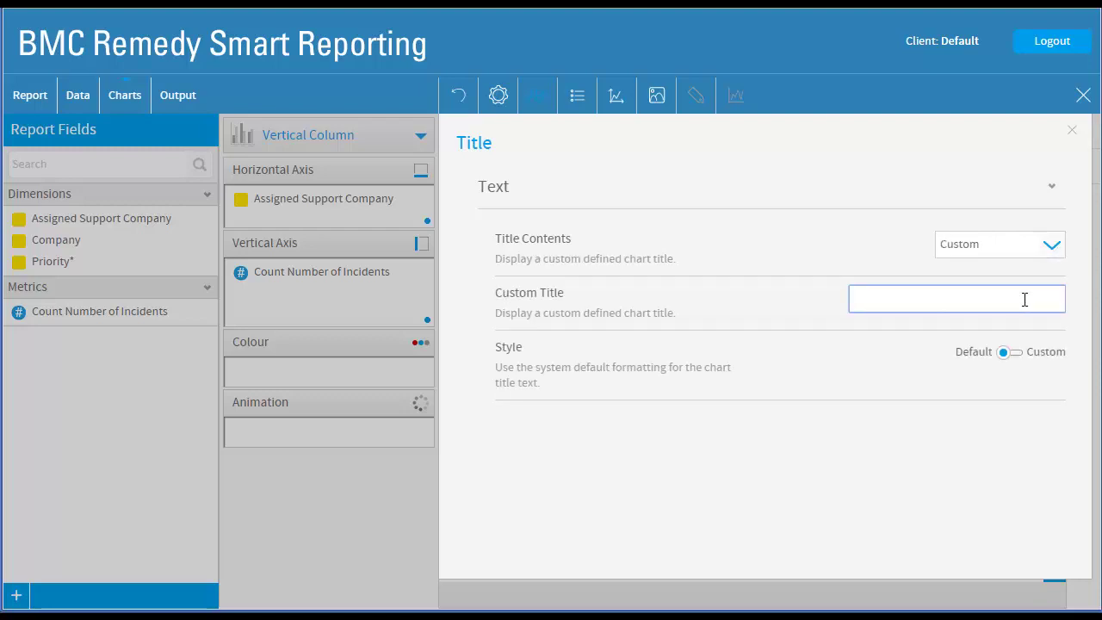
pyautogui.write('Incidents by assignment')
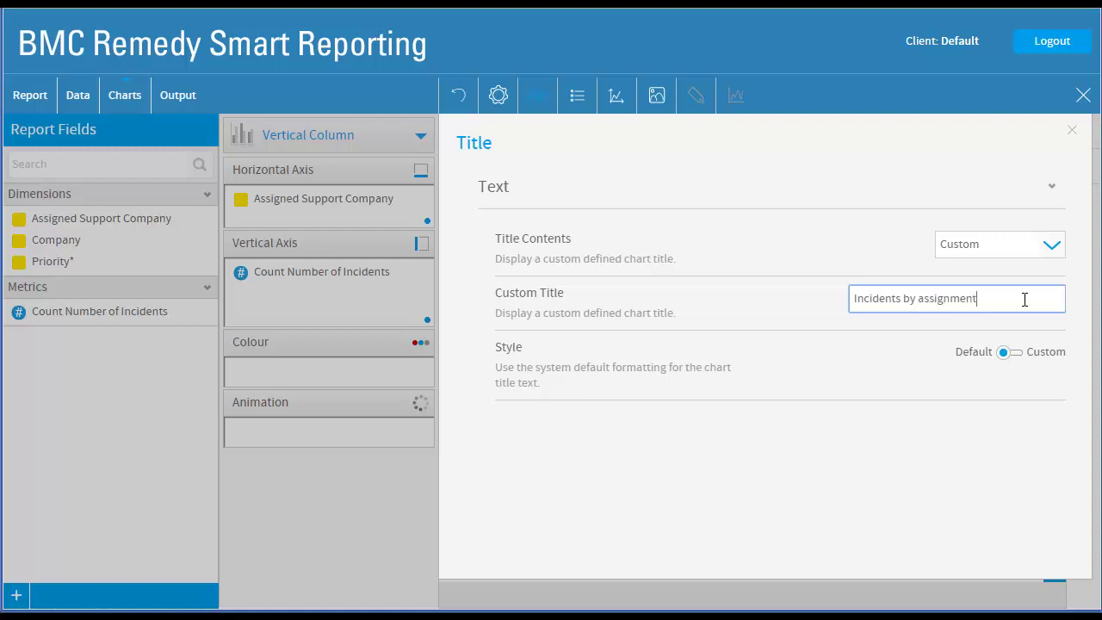
pyautogui.click(1073, 132)
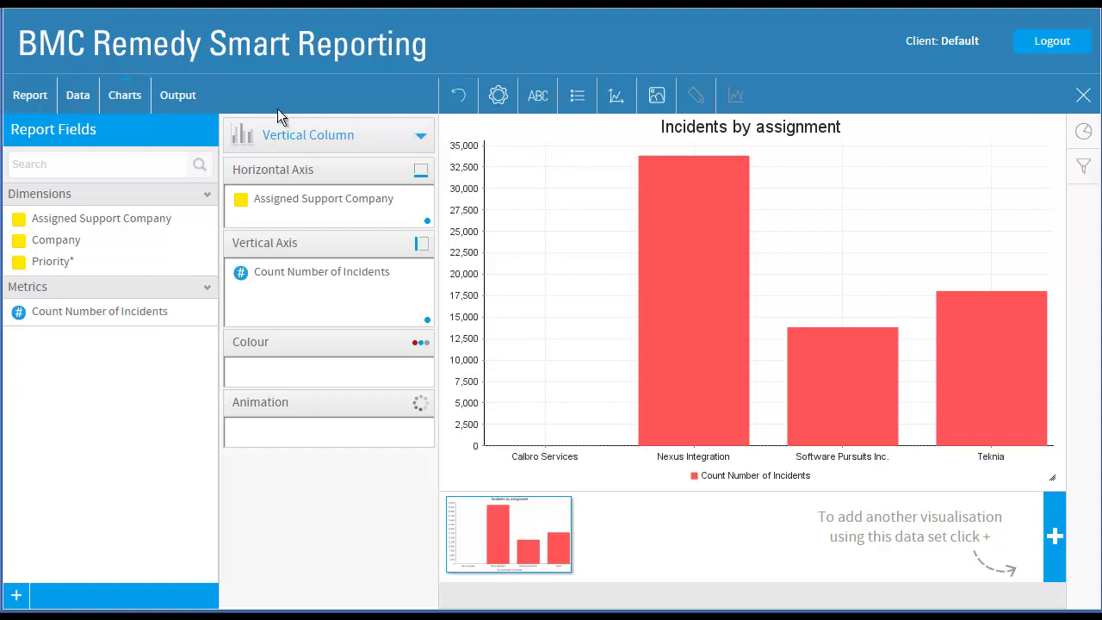
# Step: Output the report with the Status filter prompt set to all available values: Assigned, Cancelled, Closed, In Progress and Pending
pyautogui.click(177, 95)
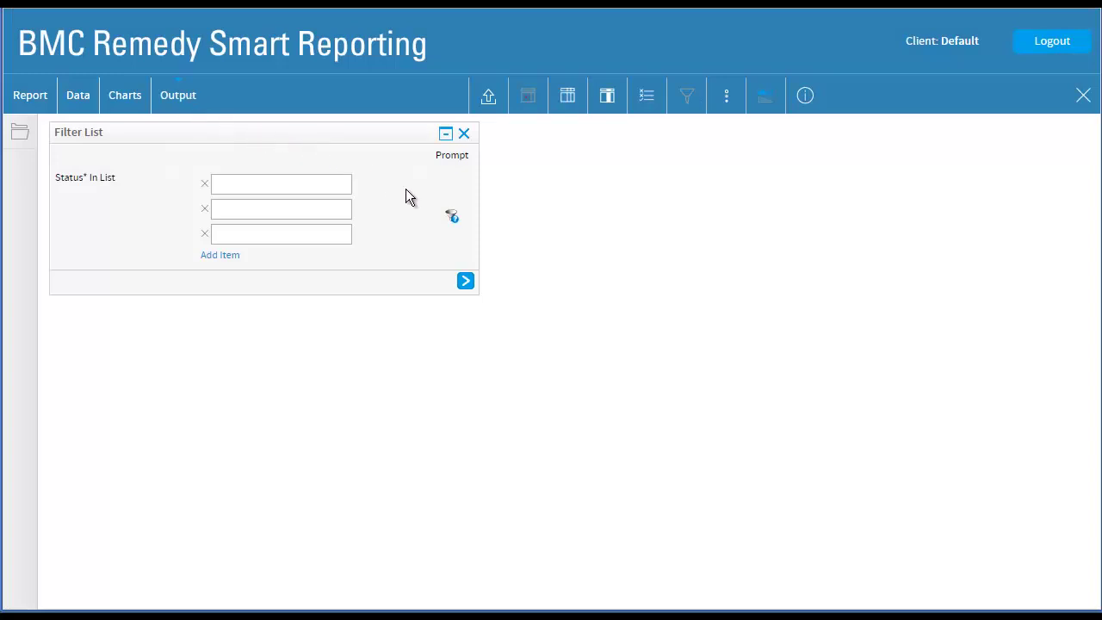
pyautogui.click(451, 218)
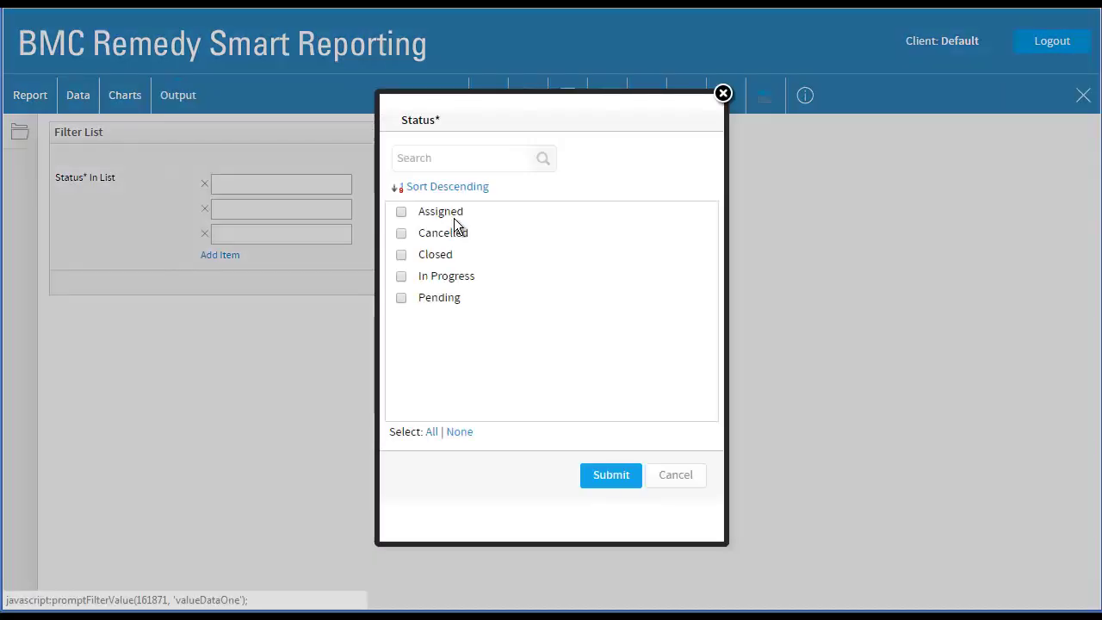
pyautogui.click(433, 432)
pyautogui.click(609, 476)
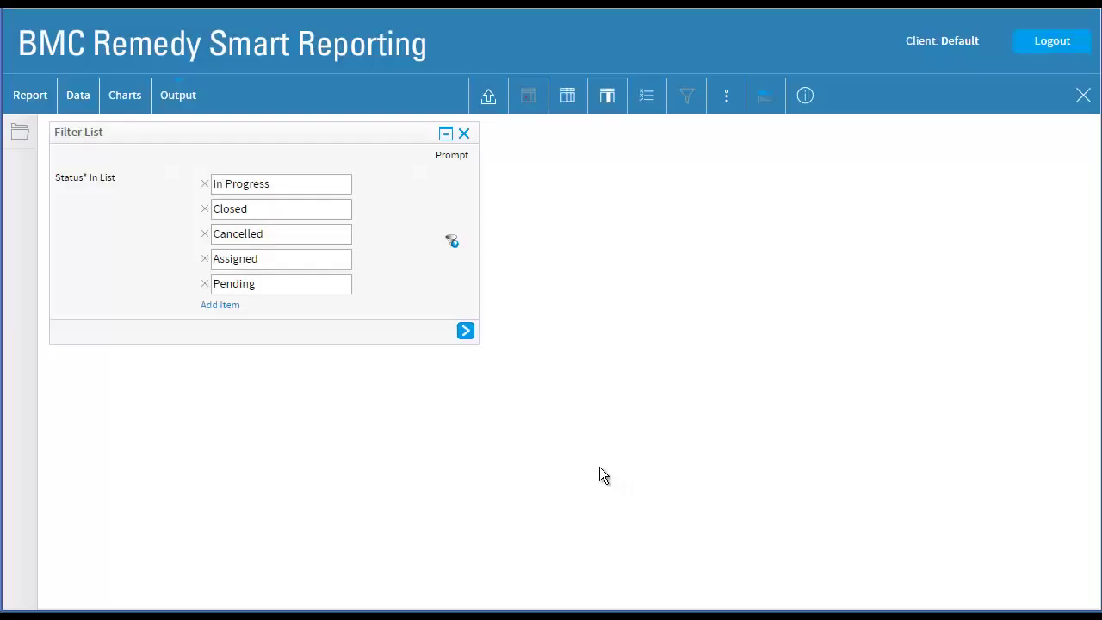
pyautogui.click(465, 332)
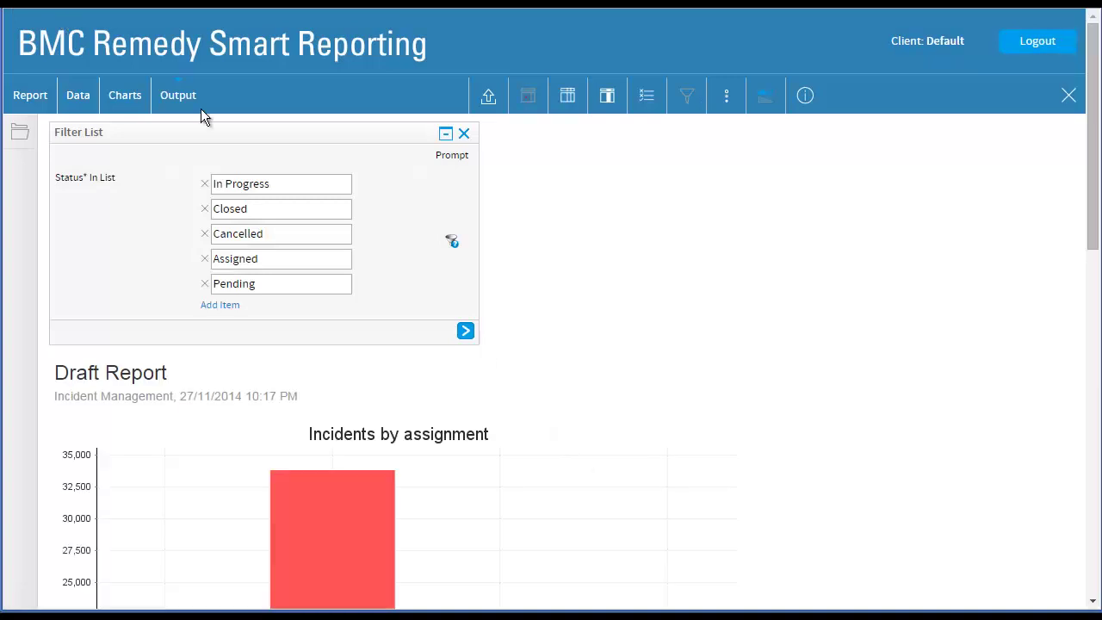
# Step: Save and activate the report as "Incident by assignment" with description "Incident count drill down by assignment" in the Incident Management subcategory
pyautogui.click(30, 98)
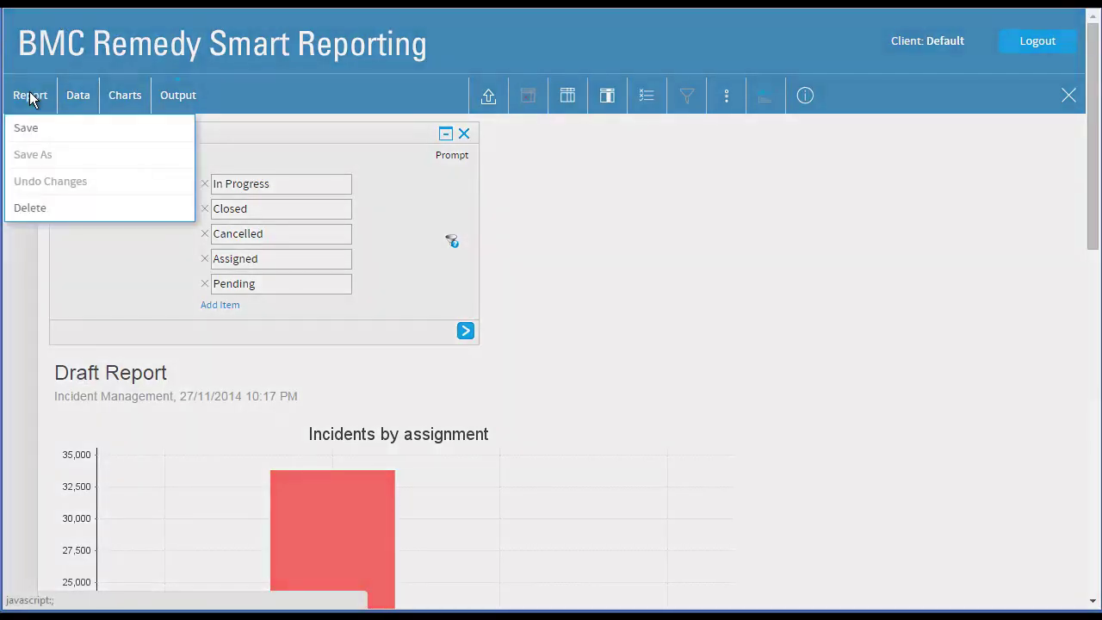
pyautogui.click(32, 136)
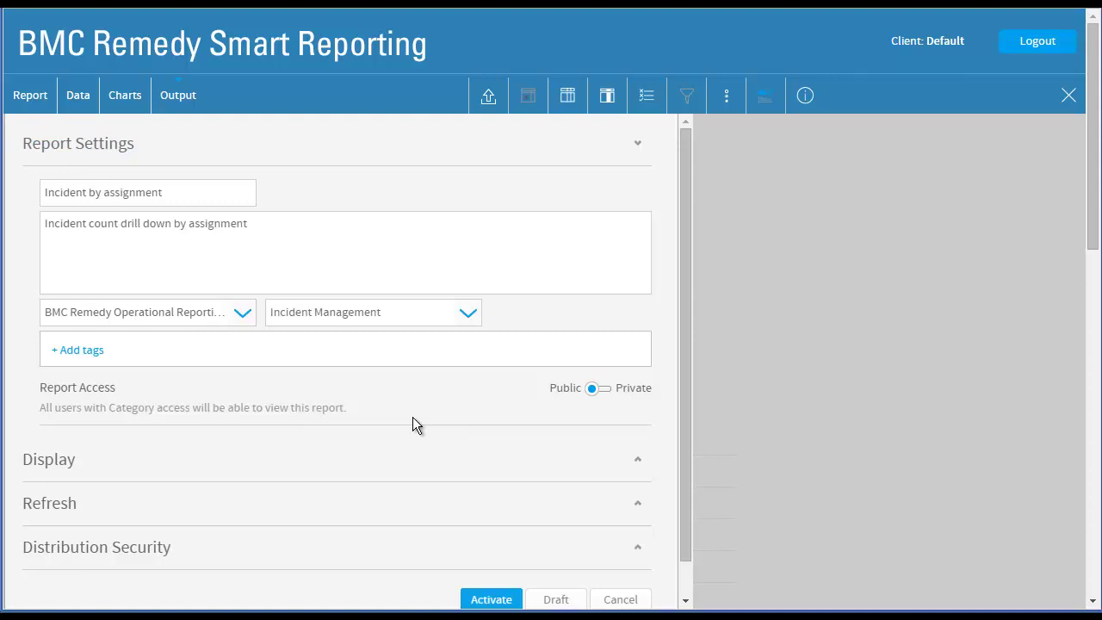
pyautogui.moveTo(1092, 204); pyautogui.dragTo(1091, 276)
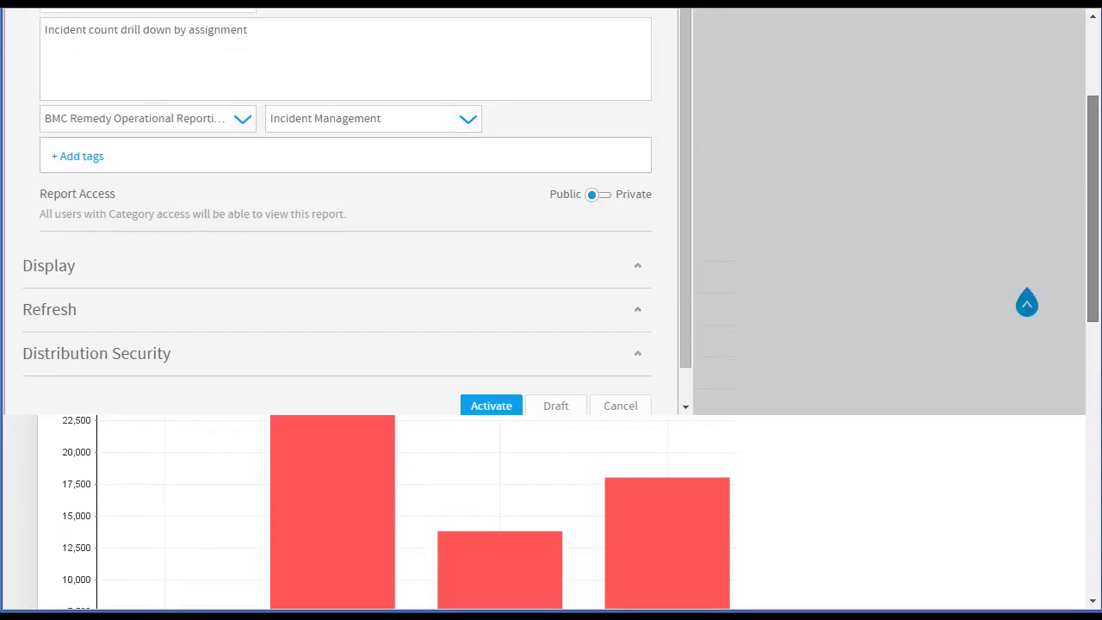
pyautogui.click(492, 407)
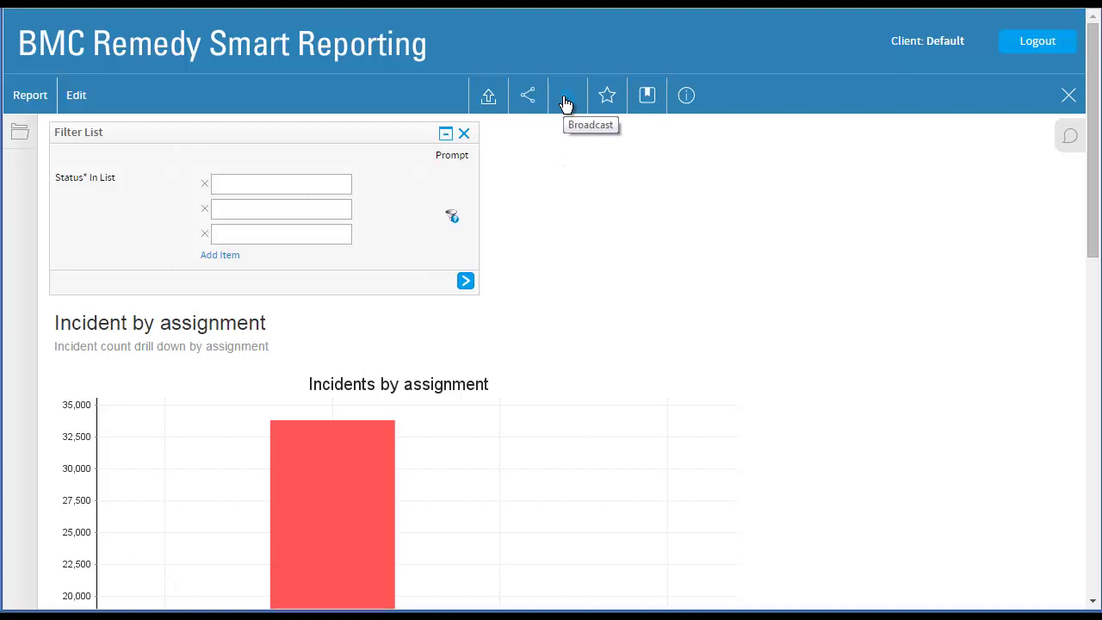
# Step: Create a new Broadcast schedule for the report and add System Administrator as a recipient
pyautogui.click(565, 101)
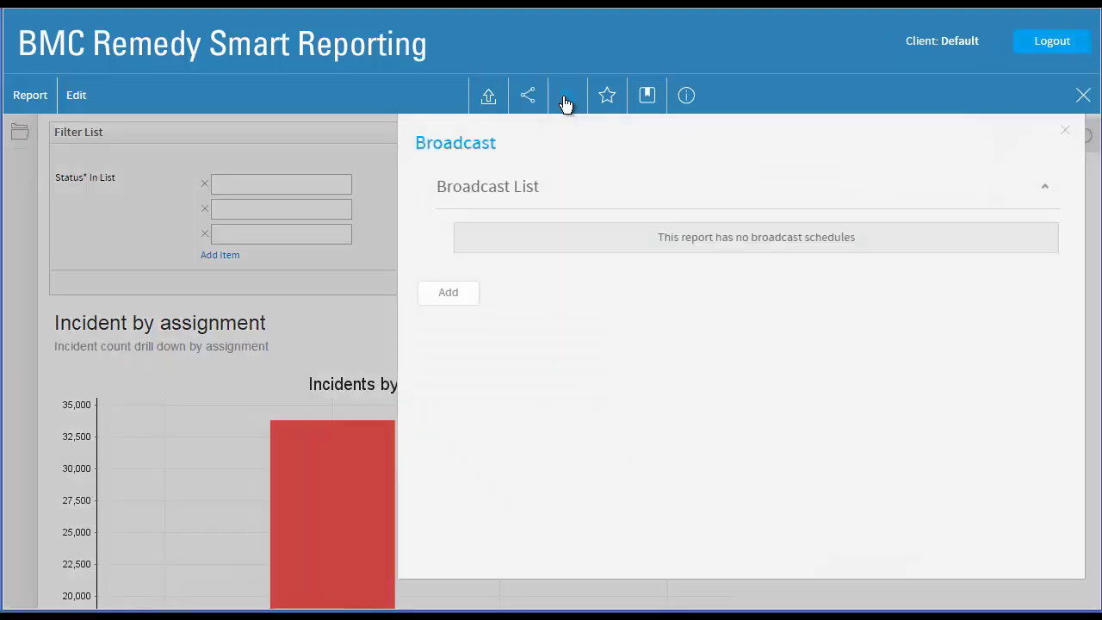
pyautogui.click(449, 294)
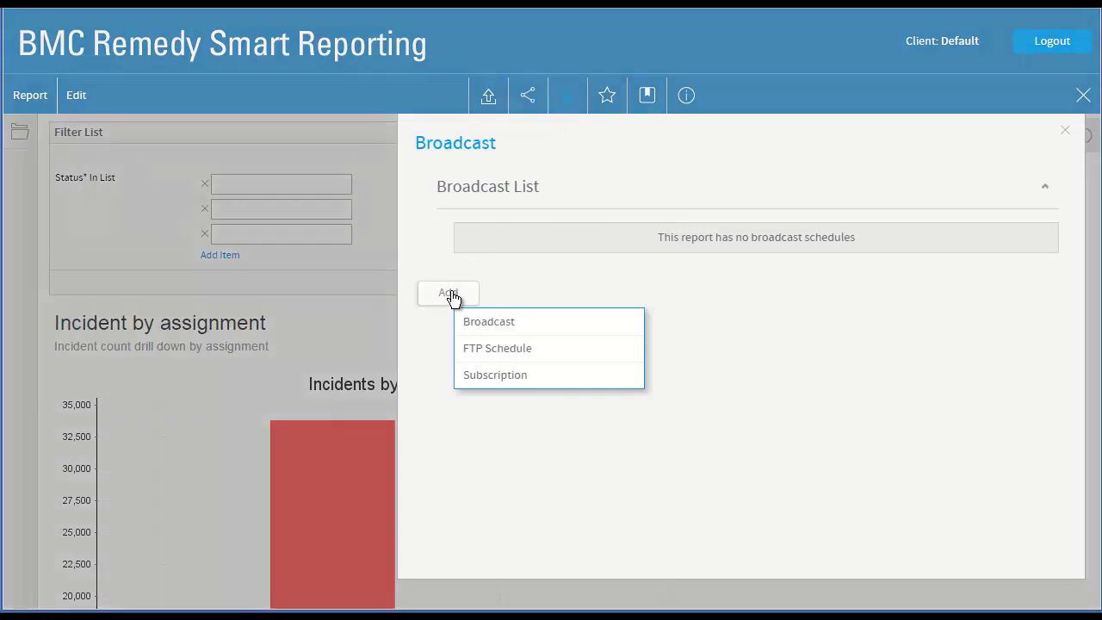
pyautogui.click(487, 331)
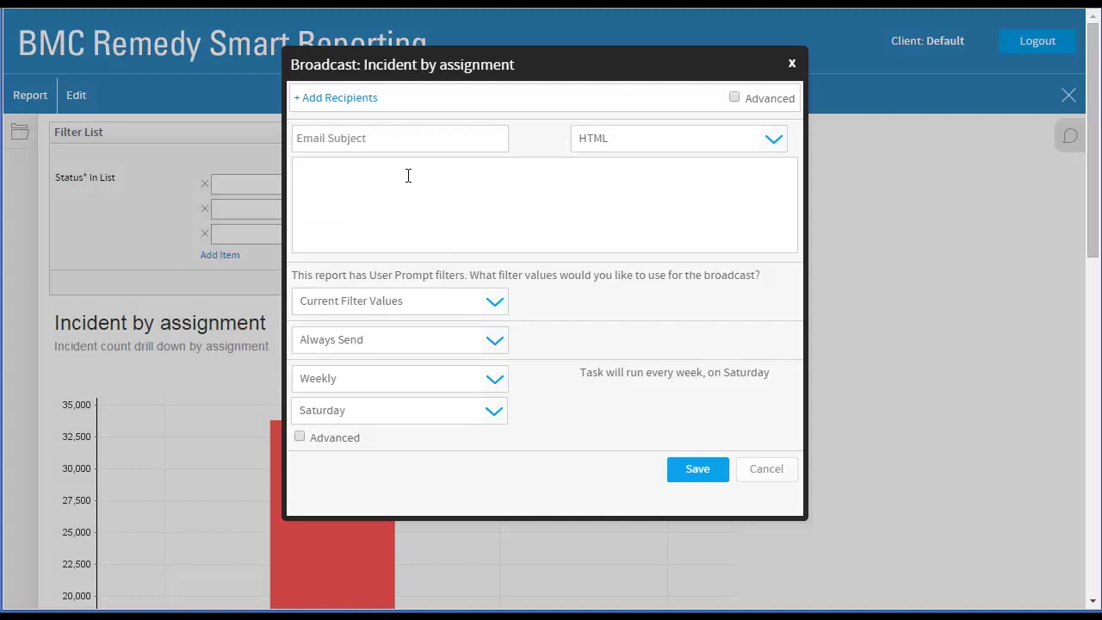
pyautogui.click(349, 99)
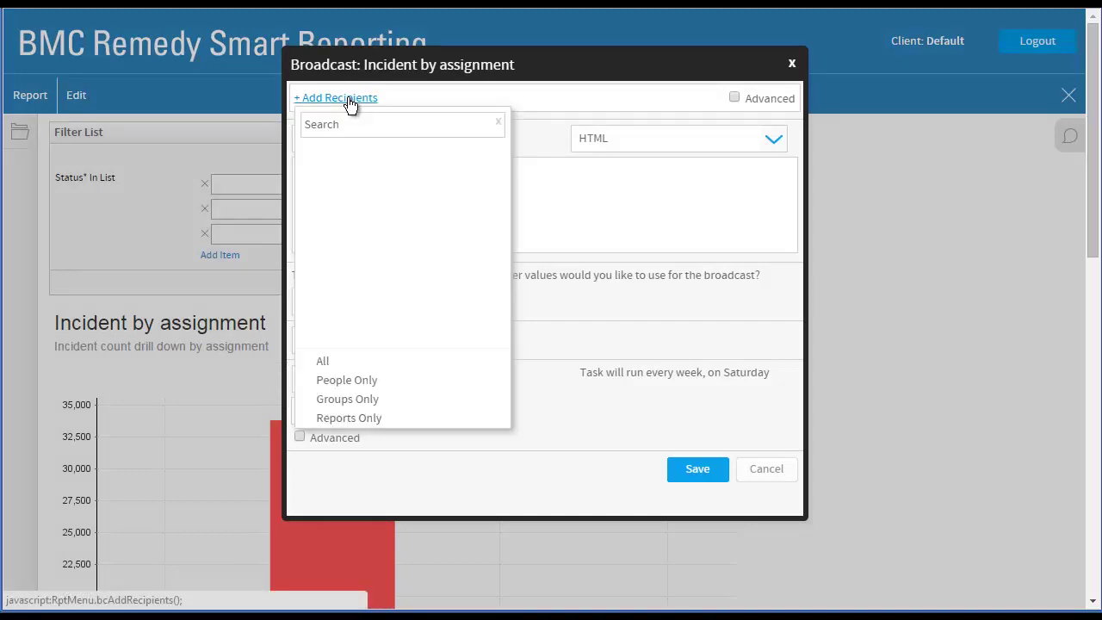
pyautogui.click(355, 122)
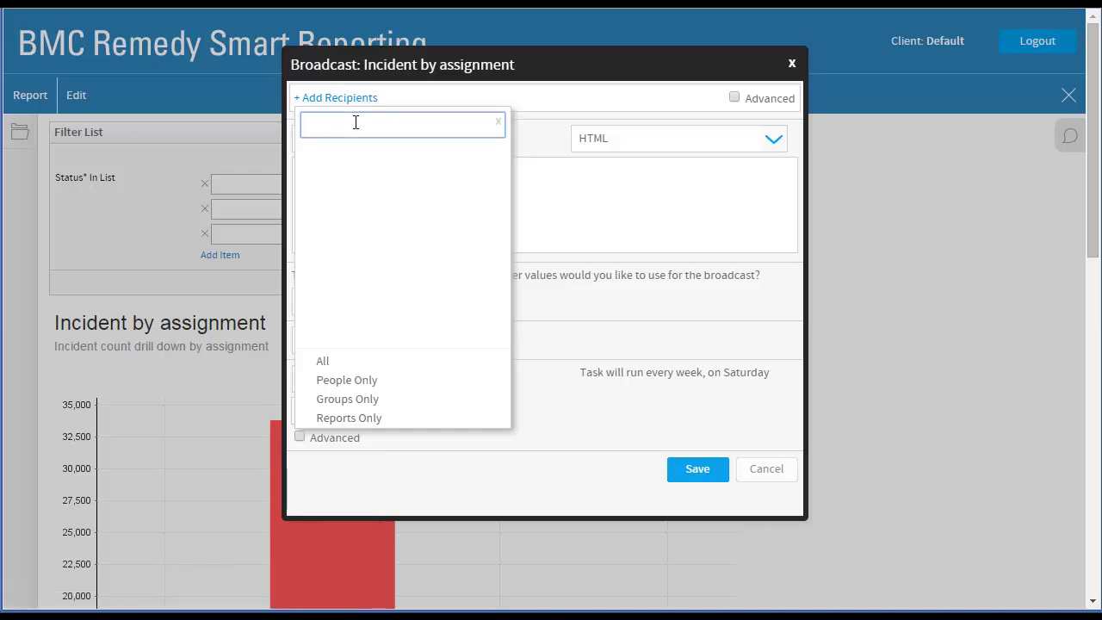
pyautogui.write('System')
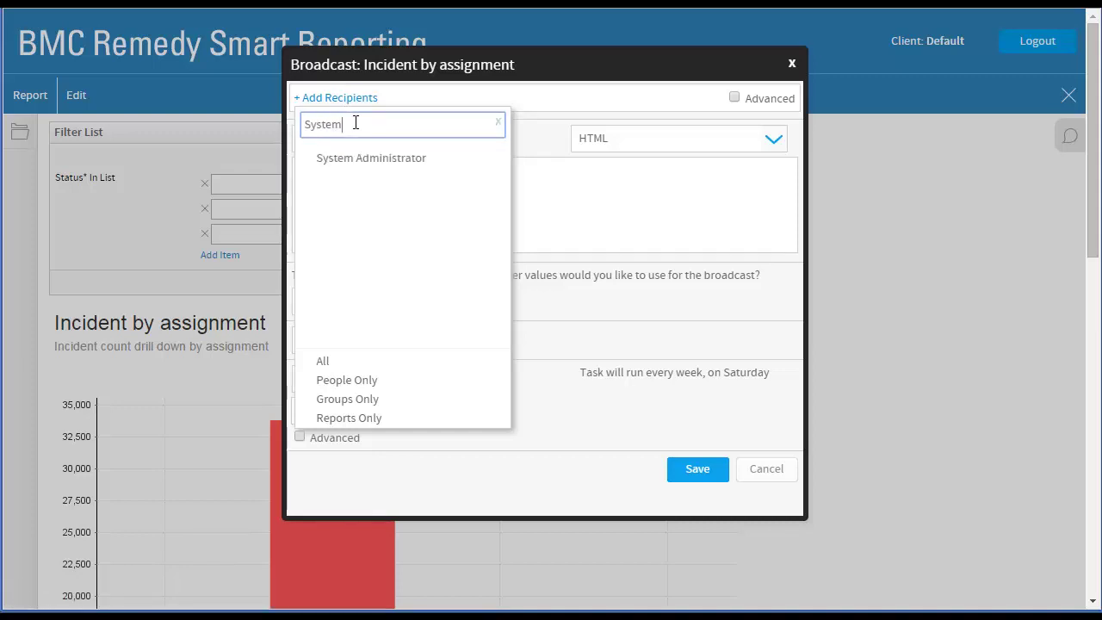
pyautogui.click(376, 162)
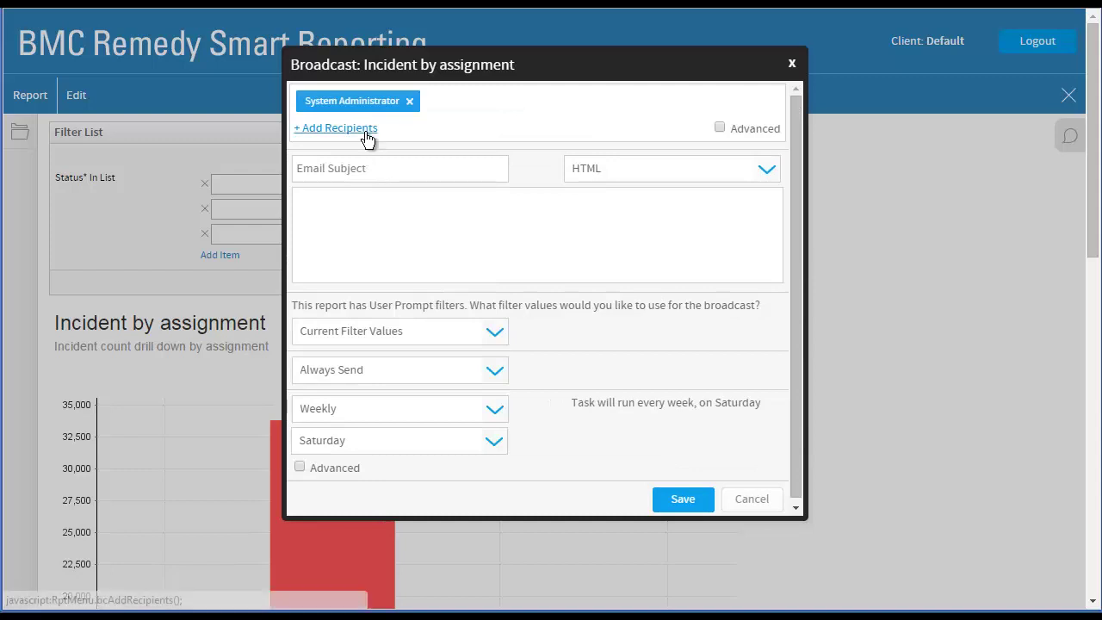
# Step: Search for the second admin user by first name and add that person to the broadcast recipients
pyautogui.click(366, 133)
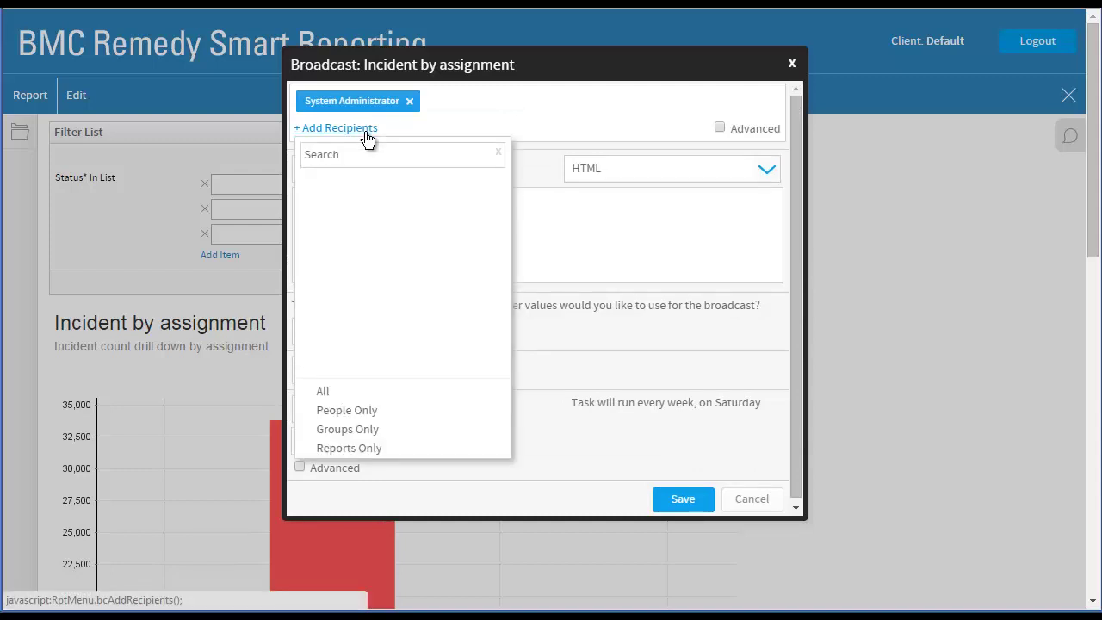
pyautogui.click(360, 156)
pyautogui.write('Beth')
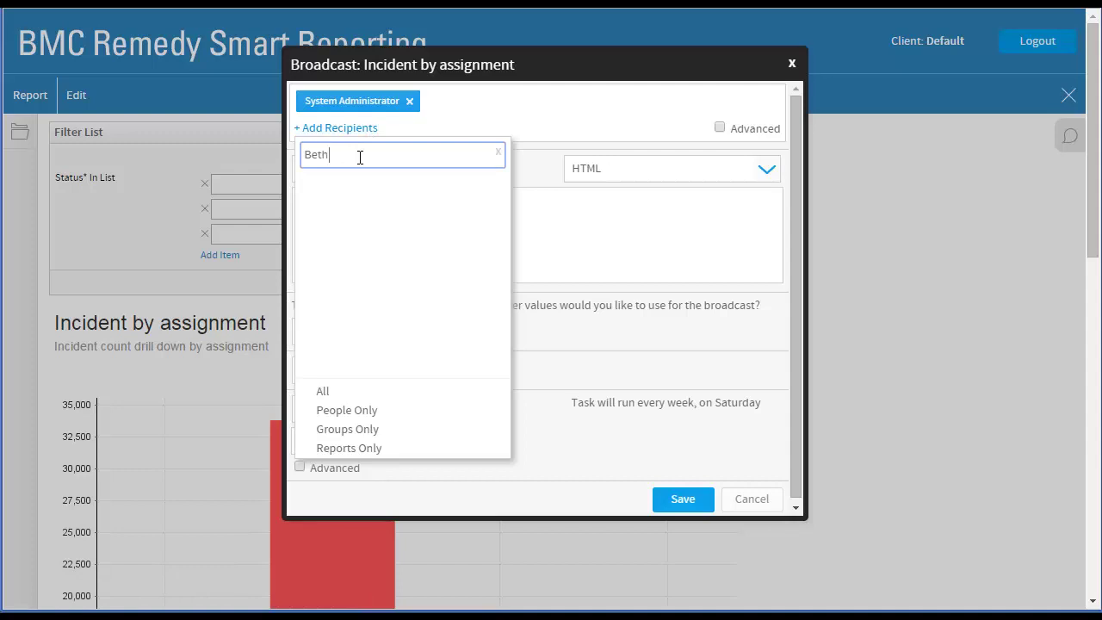
pyautogui.click(357, 186)
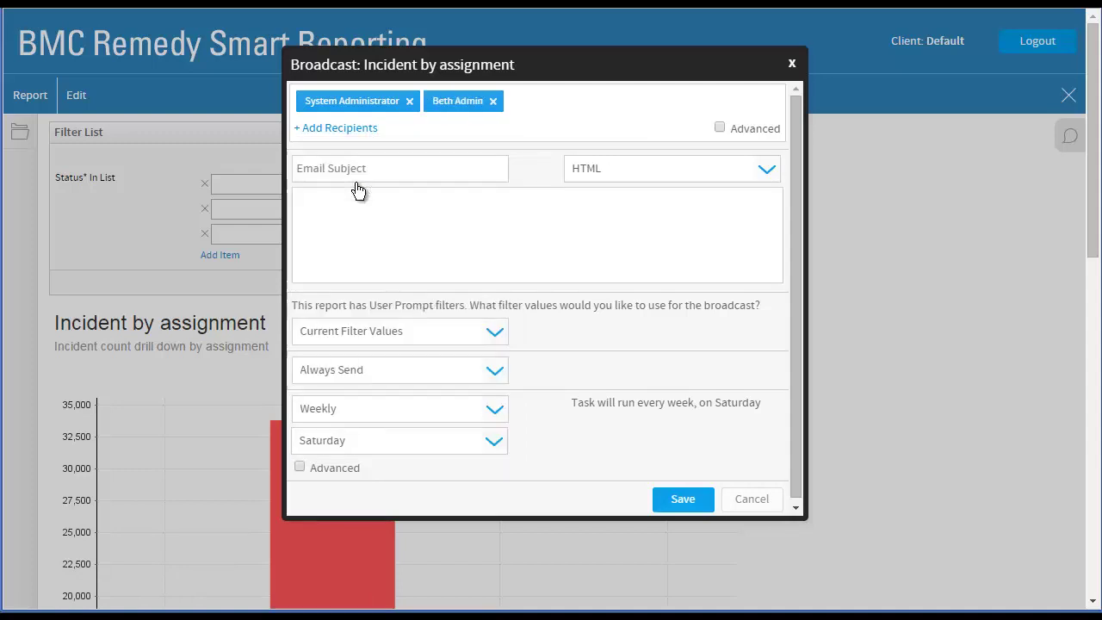
# Step: Enter the email subject "Incident report for Assignees" and the message "Could you please review this report?"
pyautogui.click(371, 168)
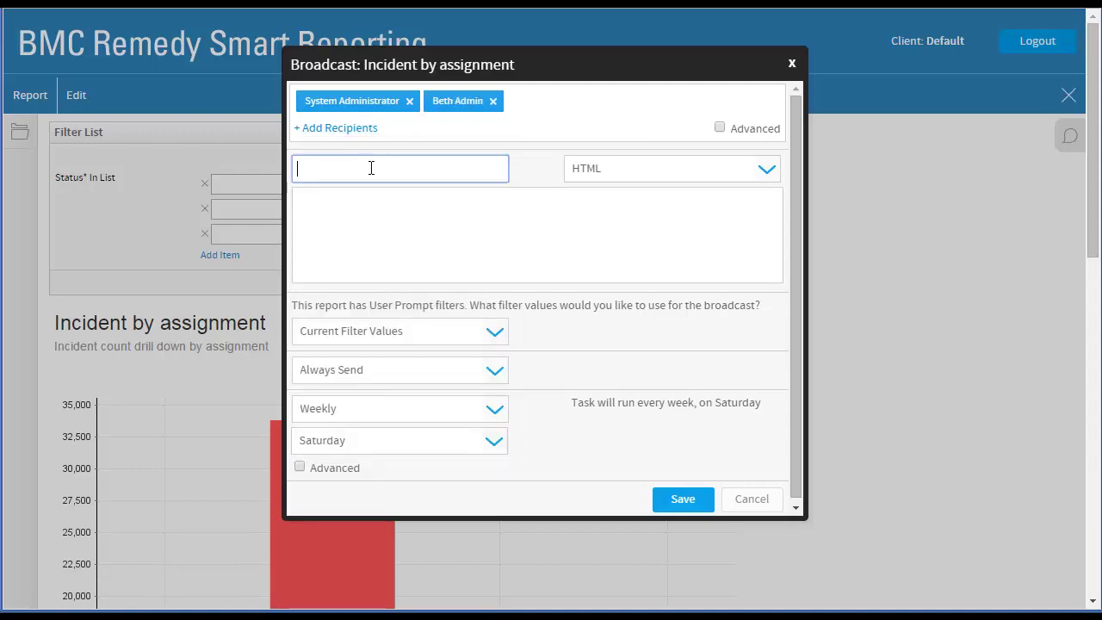
pyautogui.write('Incident report for Assignees')
pyautogui.press('Tab')
pyautogui.write('Could you please review this report?')
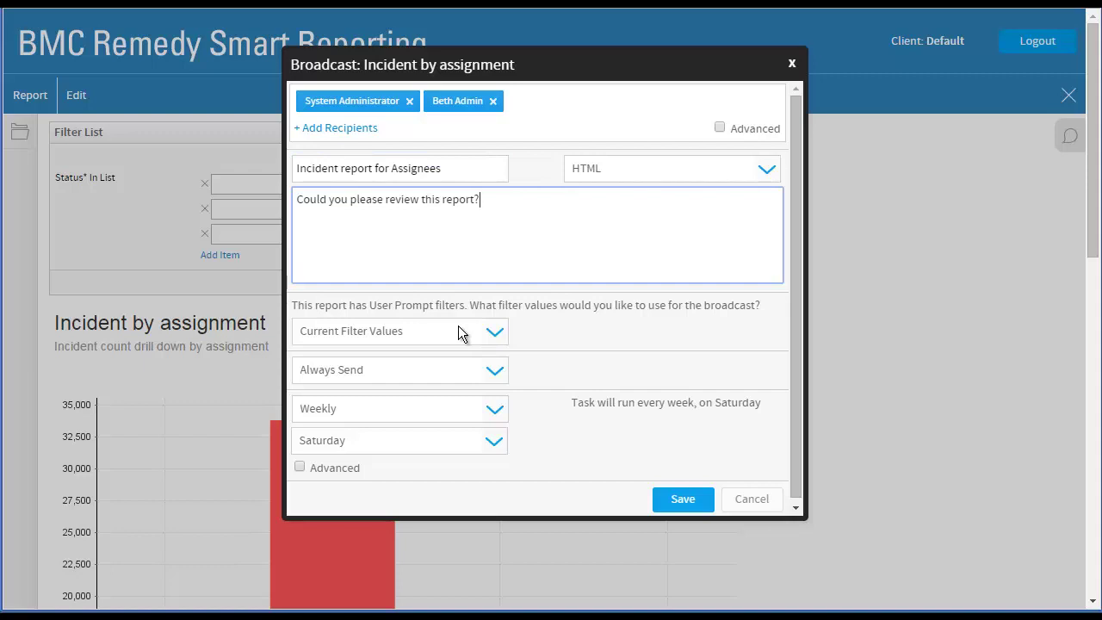
# Step: Keep Current Filter Values for the broadcast, schedule it weekly on Monday, and save it
pyautogui.click(458, 333)
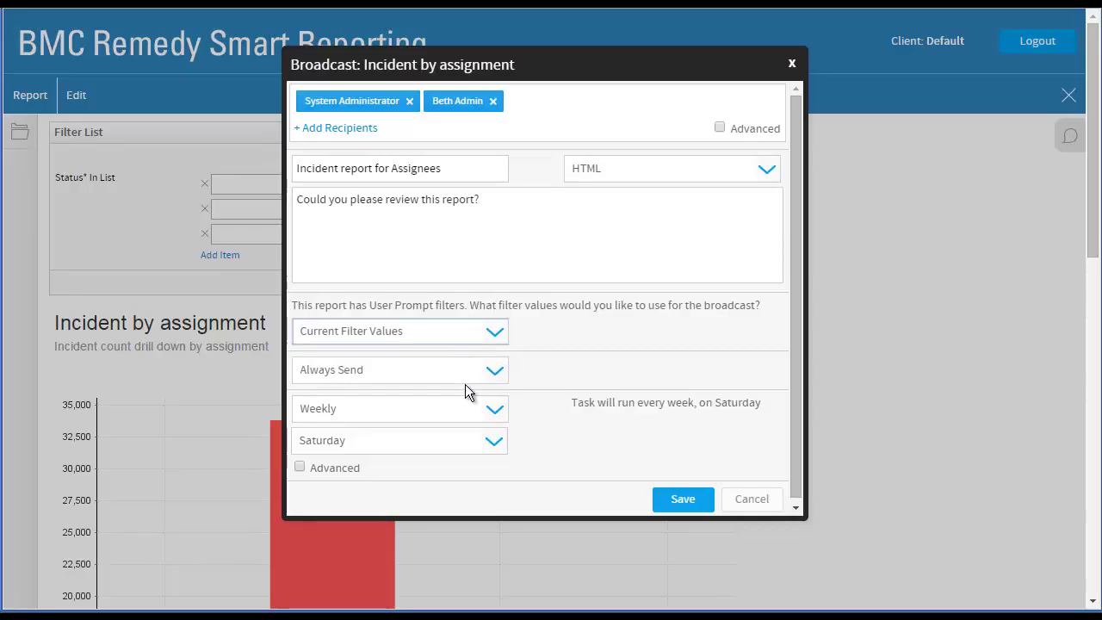
pyautogui.click(473, 437)
pyautogui.click(466, 457)
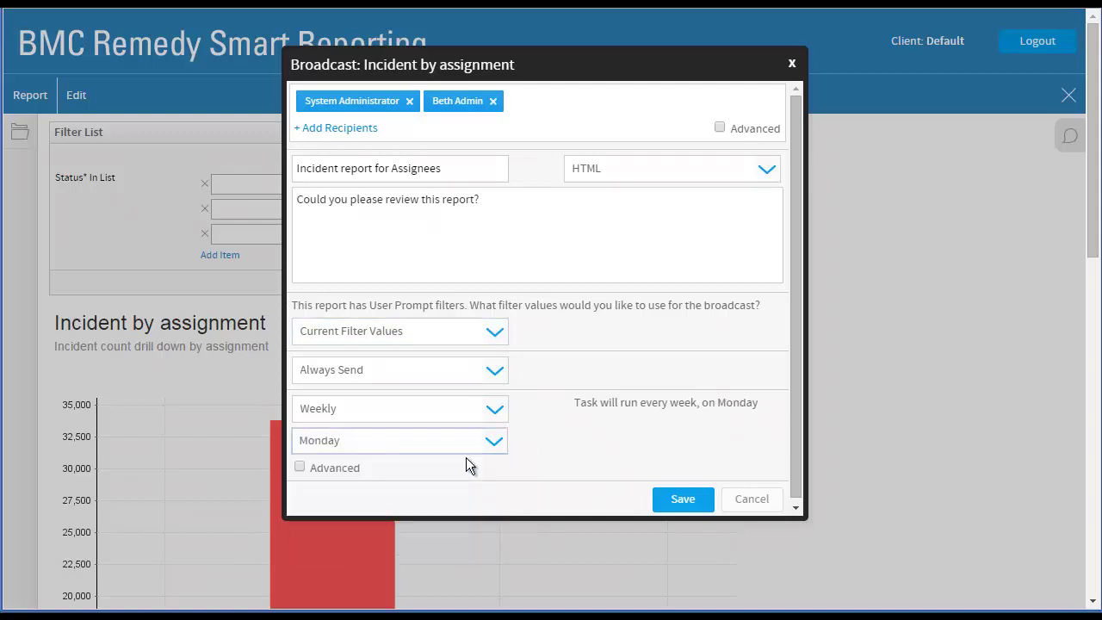
pyautogui.click(682, 499)
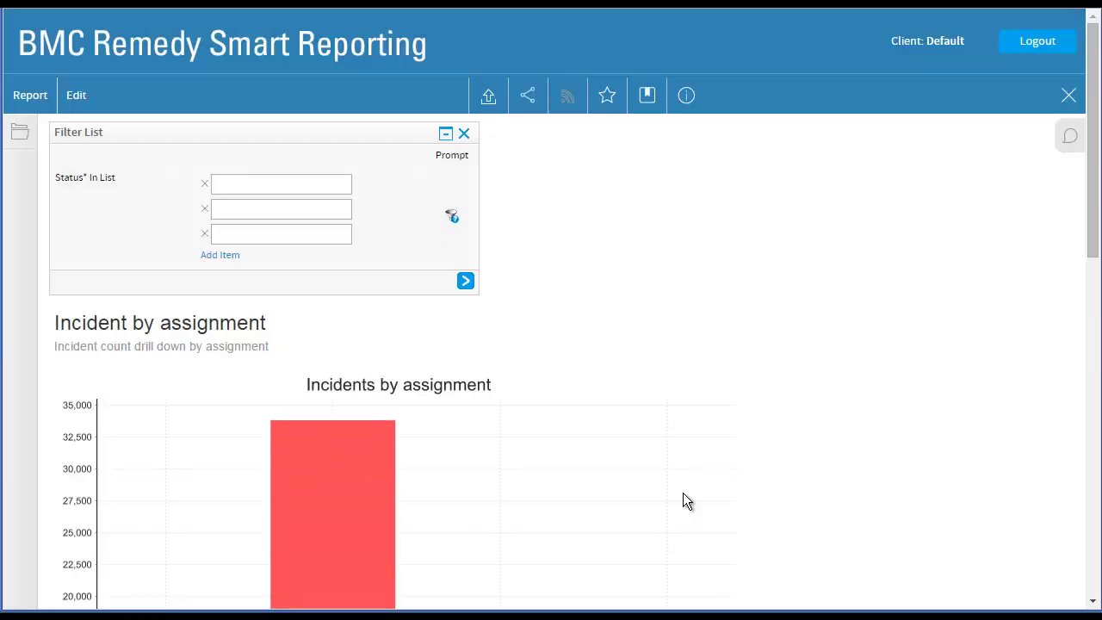
# Step: Start adding a Subscription to the report's broadcast list
pyautogui.click(571, 100)
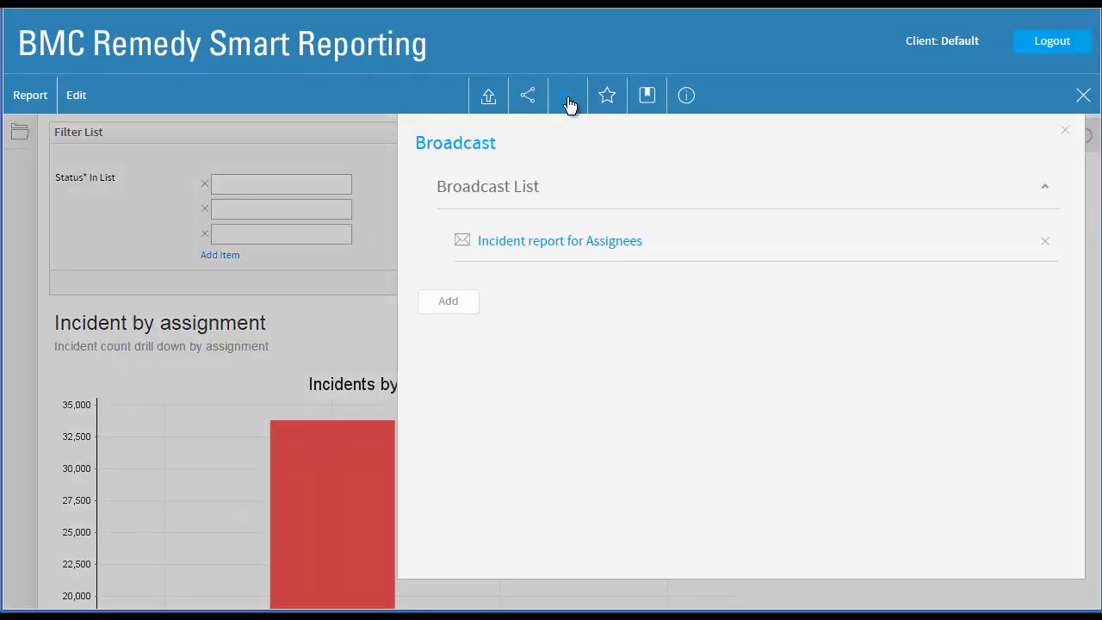
pyautogui.click(448, 308)
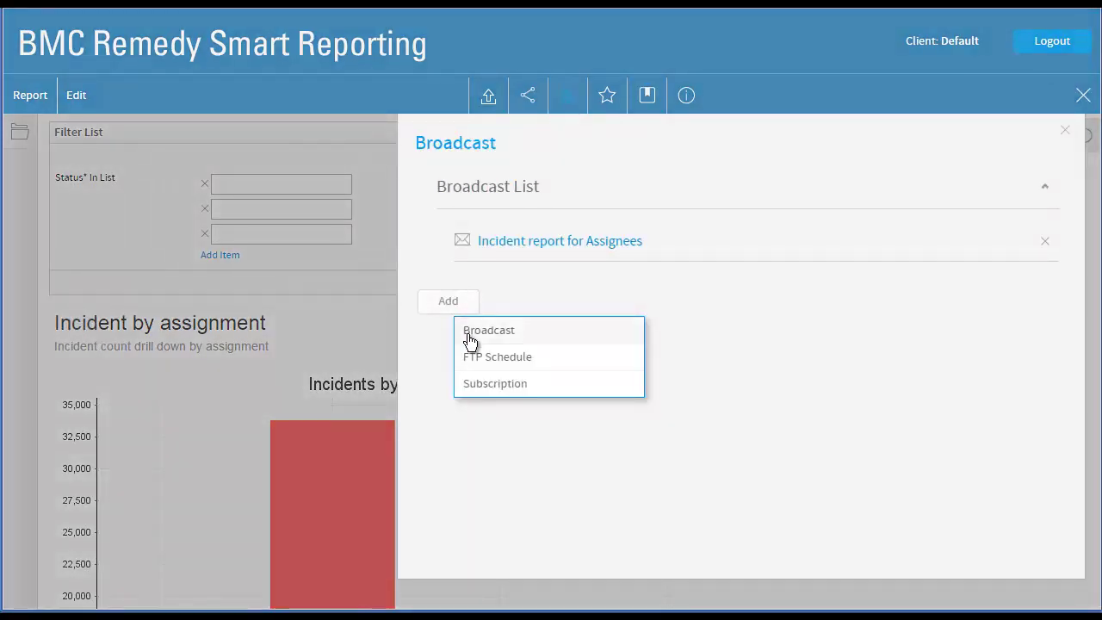
pyautogui.click(497, 384)
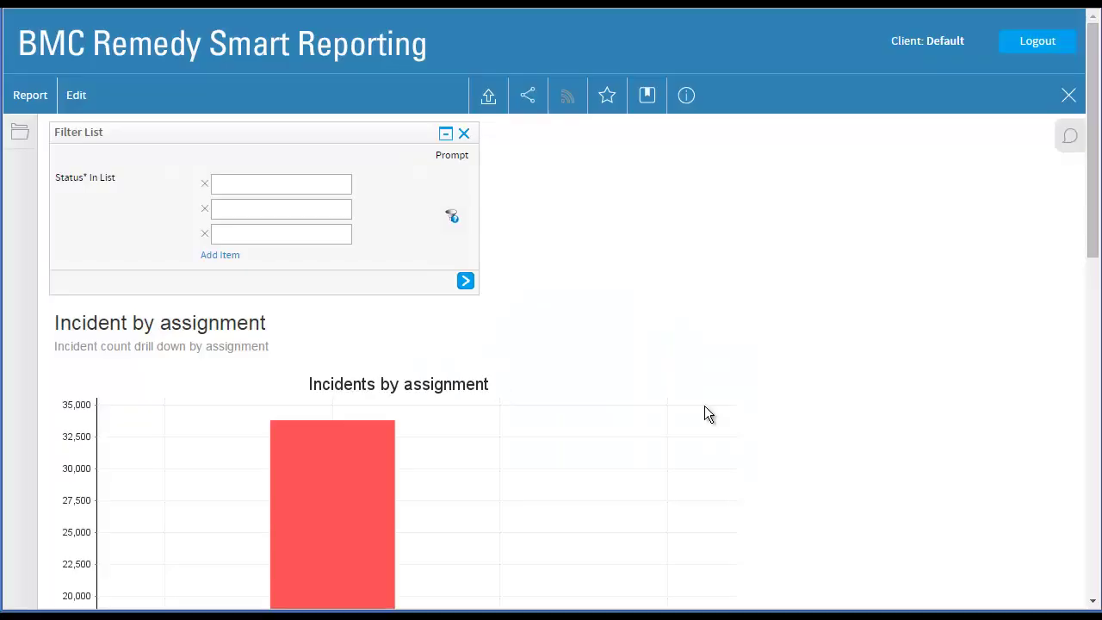